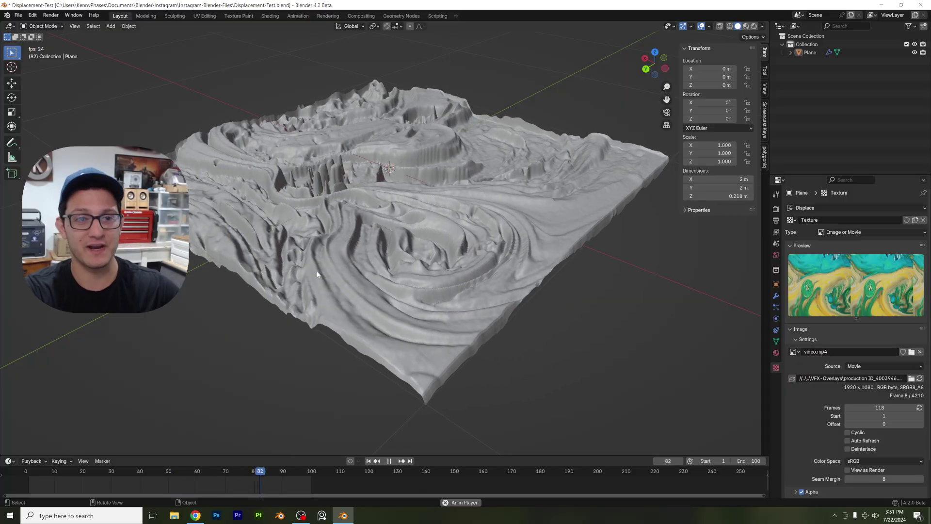
Examine the playing displaced-plane animation from different angles and distances, and stop the playback.
scroll(318, 275, up, 2)
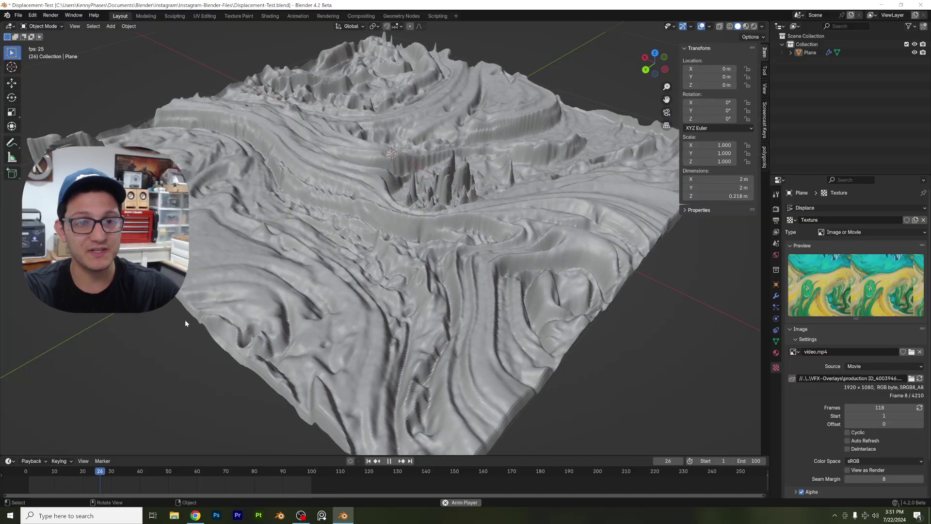
scroll(184, 319, down, 1)
click(267, 281)
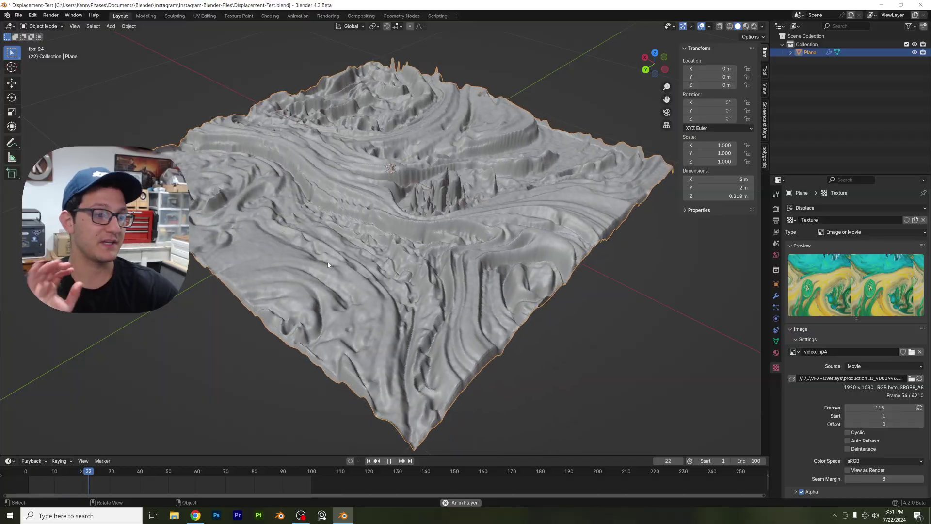
scroll(308, 172, up, 3)
middle_drag(334, 170, 362, 204)
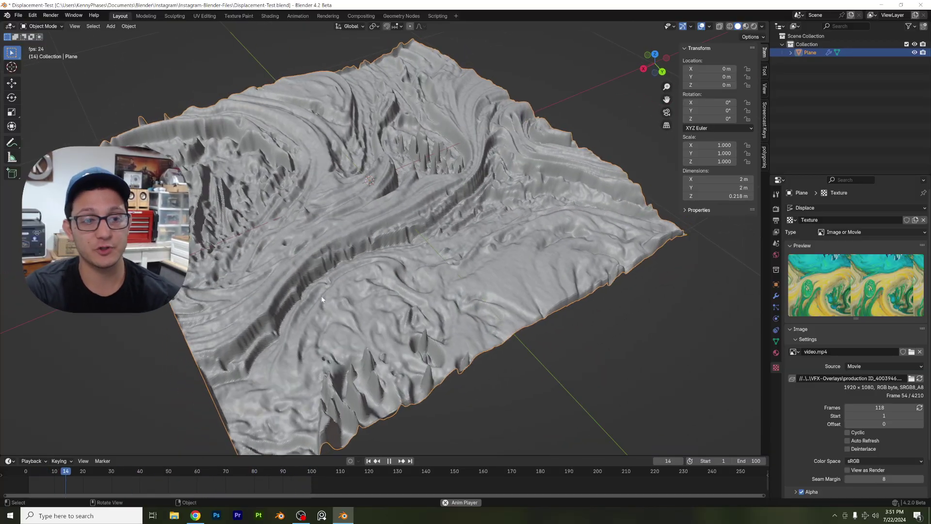
key(space)
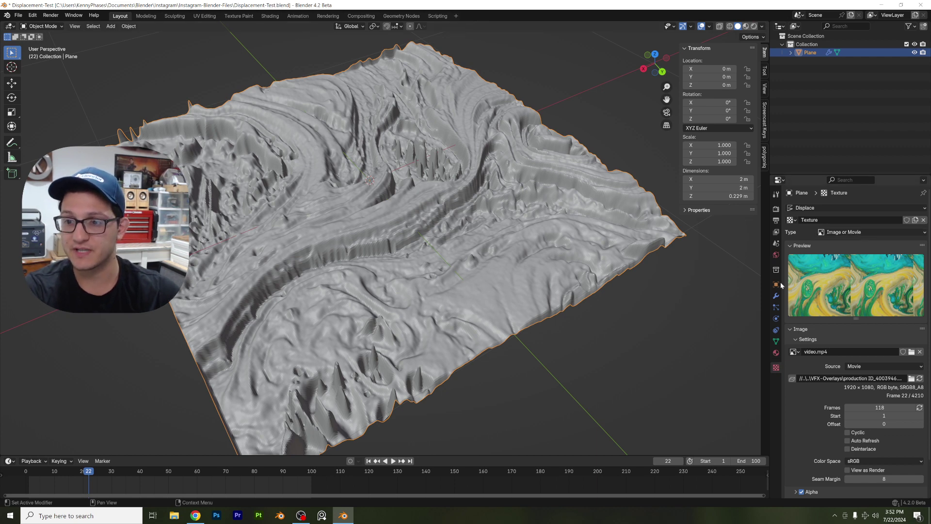
Delete the existing displaced plane and add a new mesh plane.
scroll(428, 244, down, 4)
click(401, 235)
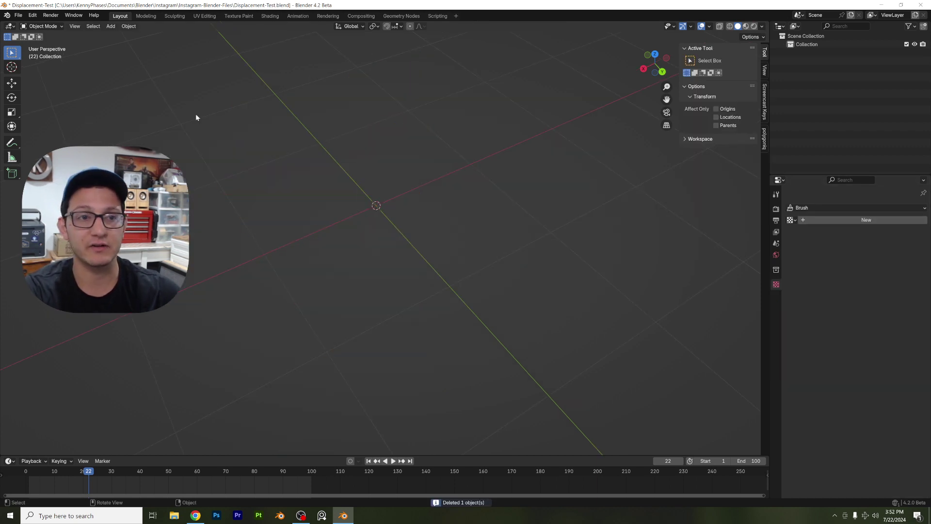
mouse_move(123, 36)
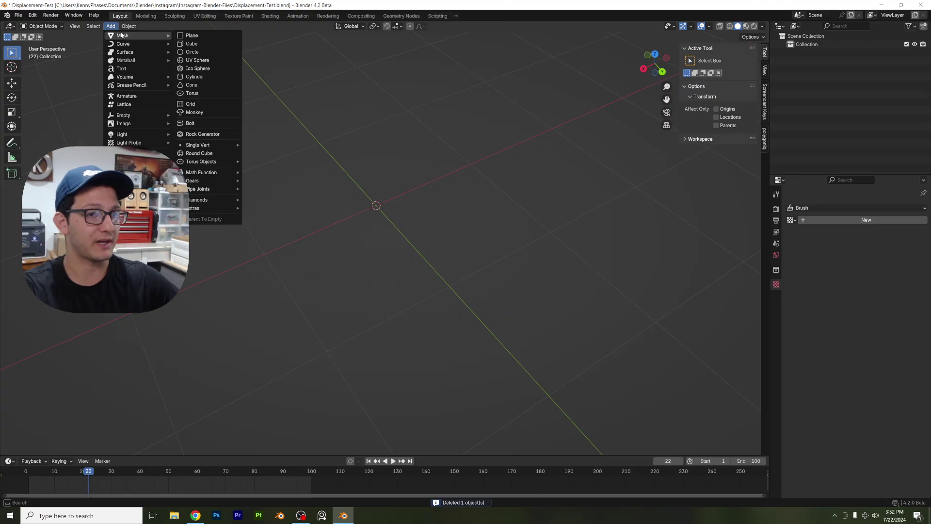
click(189, 37)
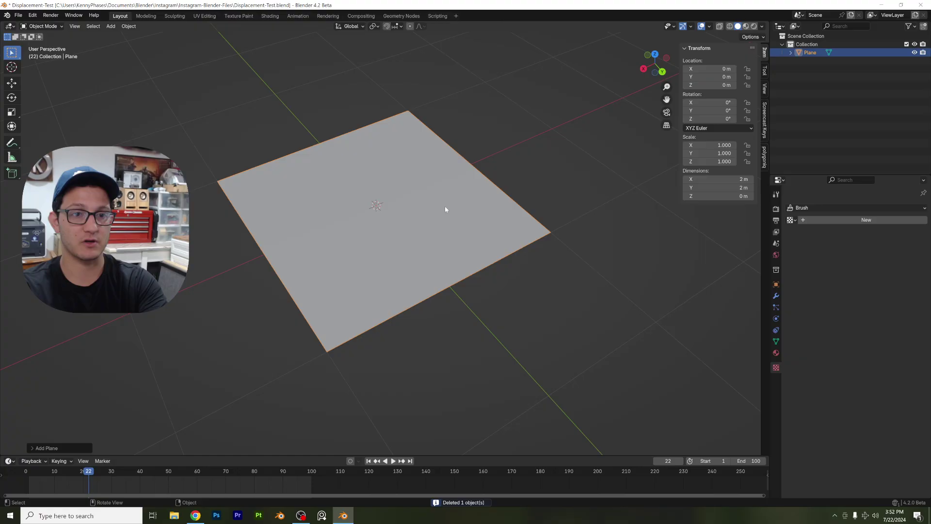
Subdivide the whole plane repeatedly in Edit Mode into a very dense grid and return to Object Mode.
key(Tab)
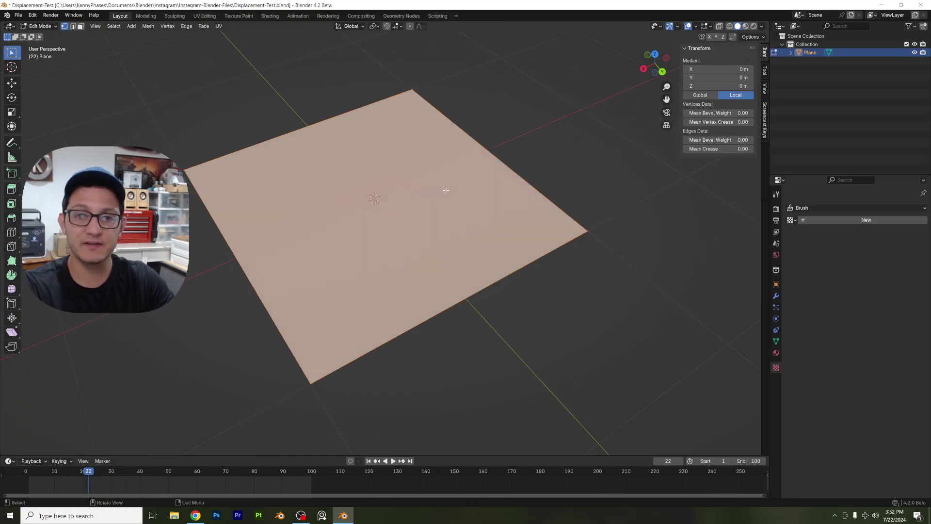
right_click(443, 191)
click(442, 189)
right_click(441, 189)
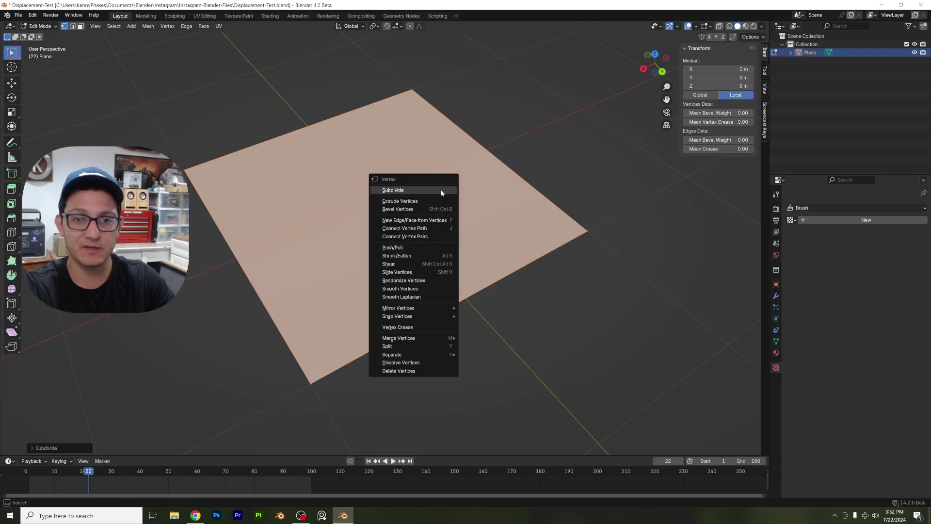
click(441, 189)
right_click(441, 189)
click(440, 189)
right_click(440, 189)
click(440, 190)
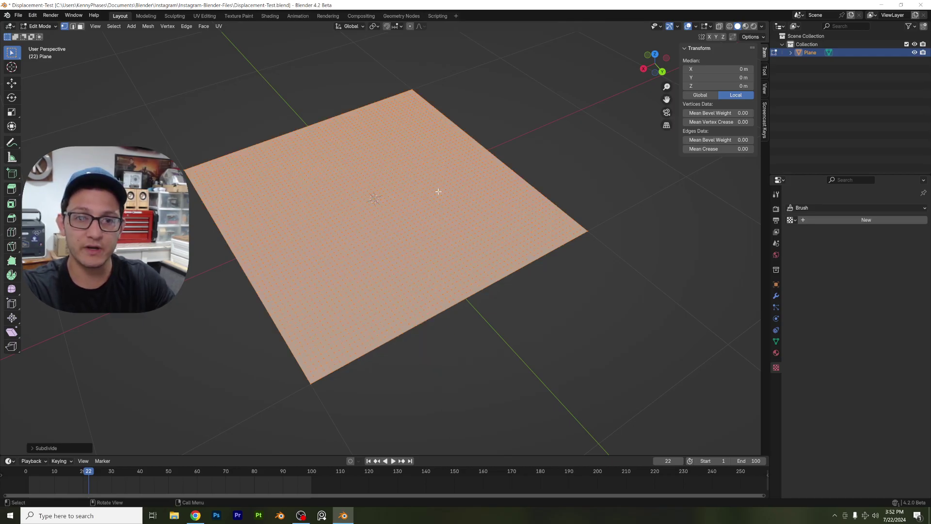
scroll(390, 243, up, 2)
right_click(392, 244)
click(392, 245)
scroll(392, 244, up, 2)
scroll(401, 224, down, 1)
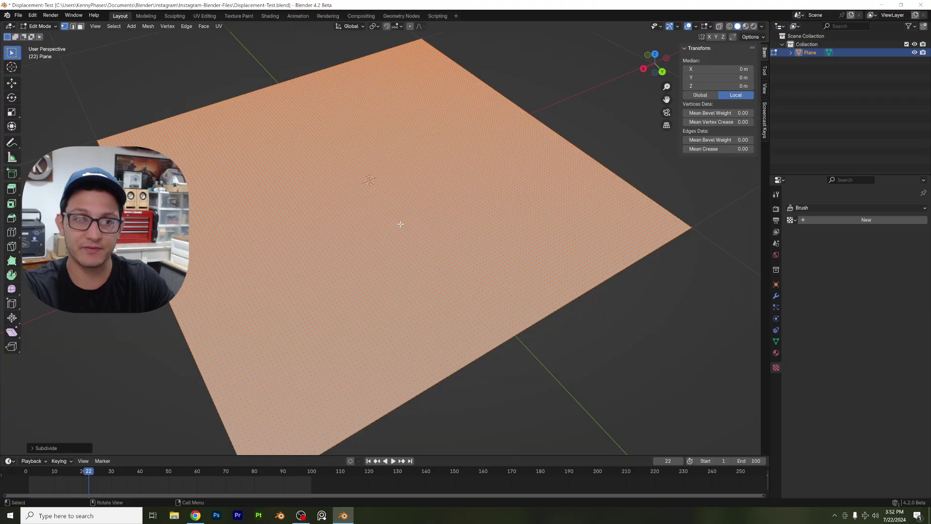
key(Tab)
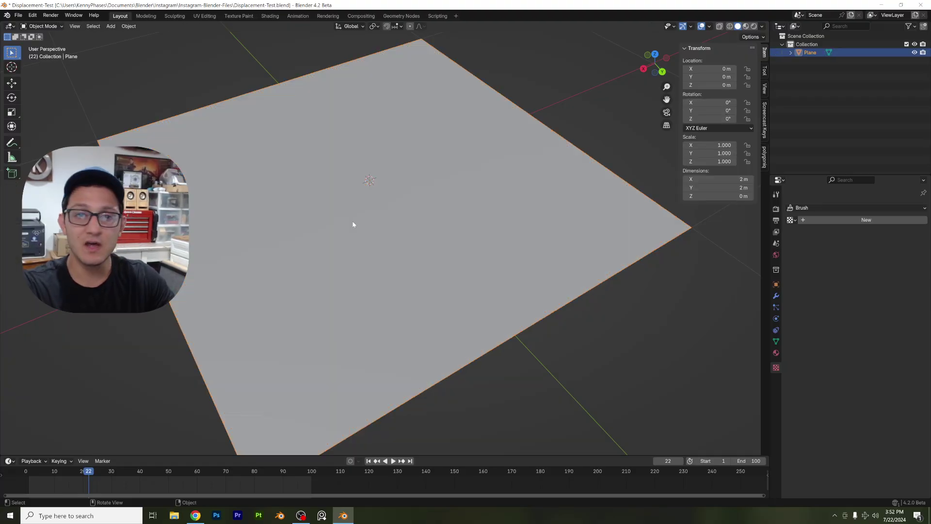
Add a Displace modifier to the plane and create a new texture for it.
click(776, 296)
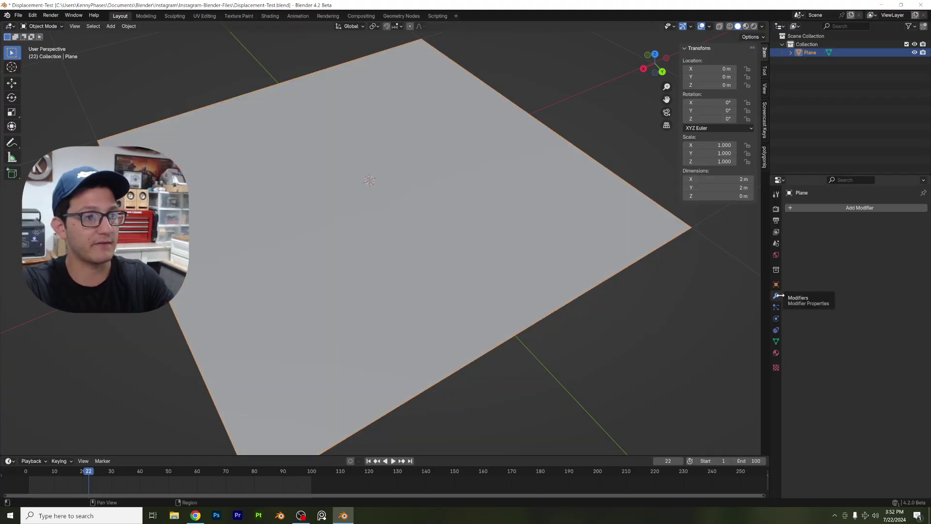
click(820, 208)
mouse_move(819, 208)
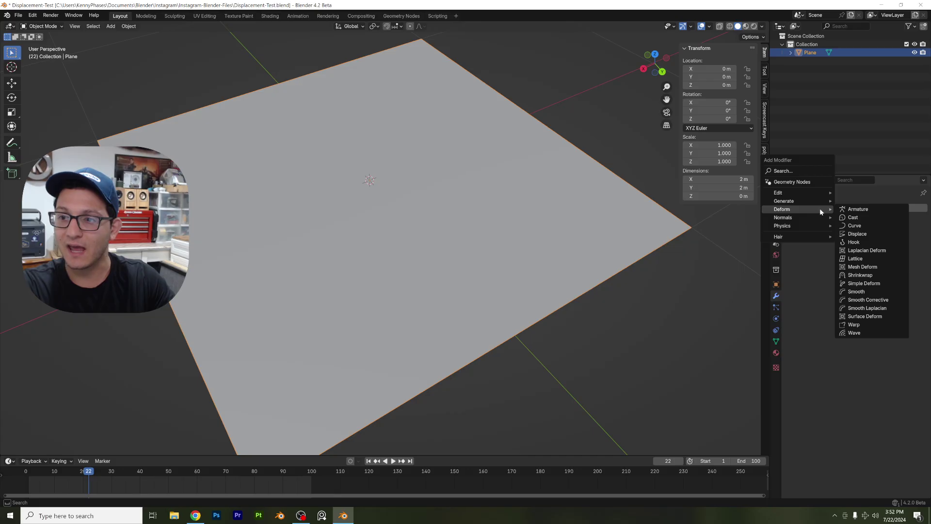
click(864, 236)
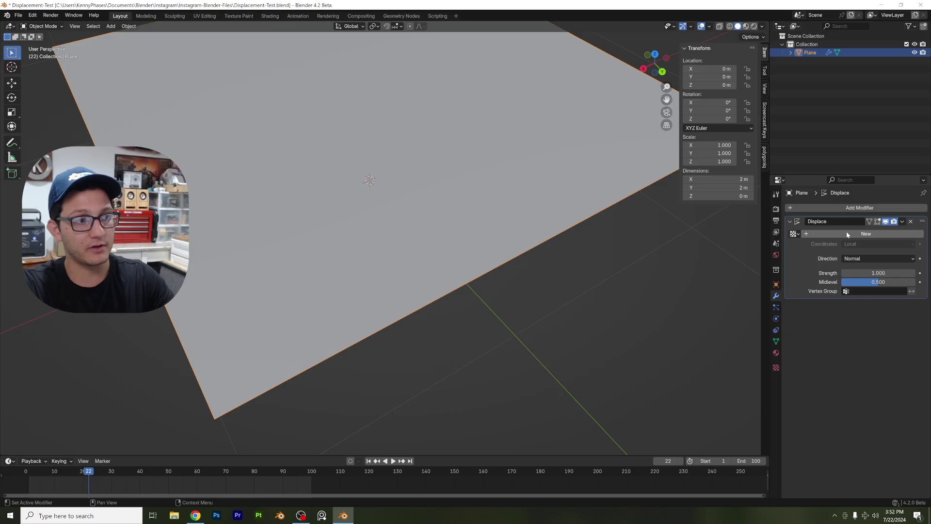
click(847, 235)
Change the displacement texture's type to Clouds and check the resulting relief on the plane.
click(777, 367)
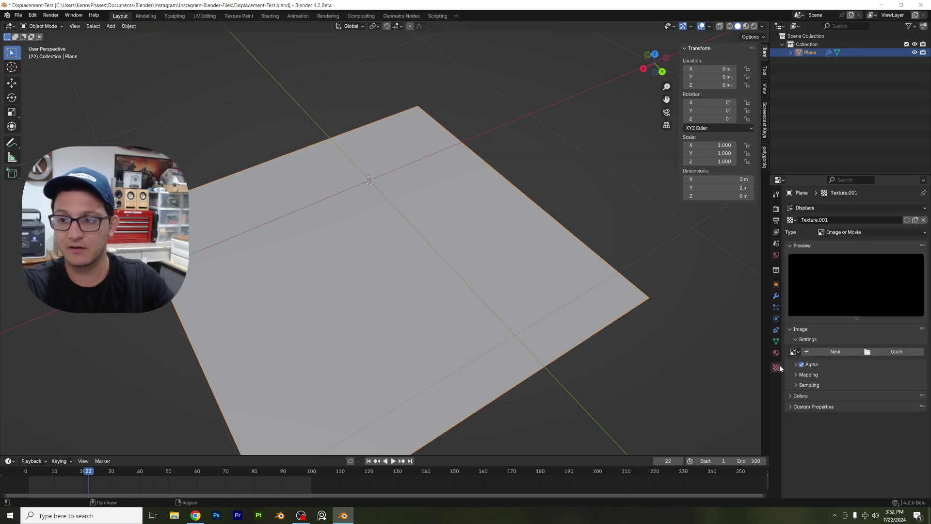
click(854, 233)
click(844, 261)
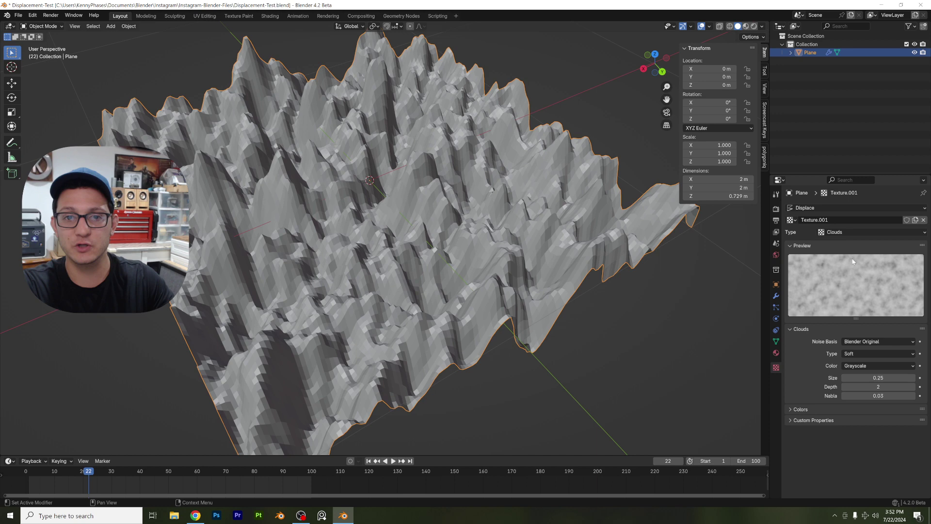
scroll(578, 283, down, 4)
middle_drag(577, 282, 599, 272)
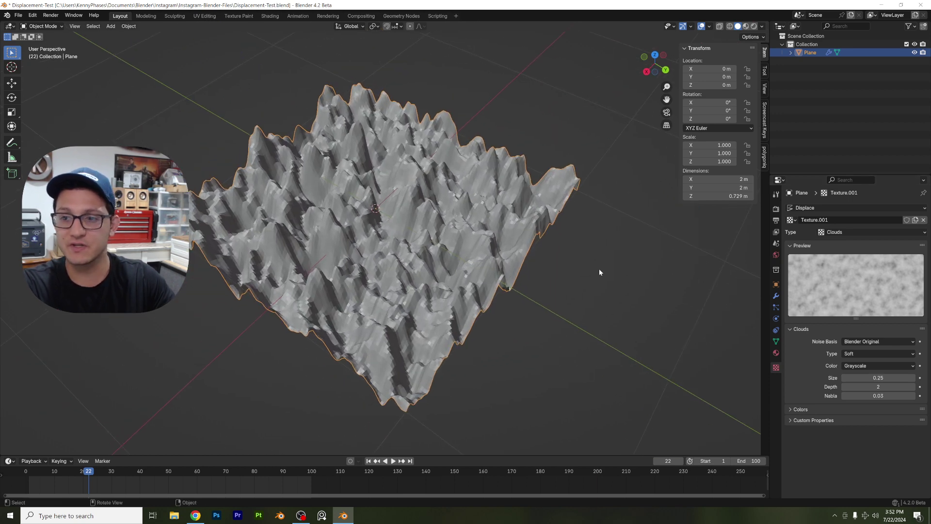
Set the Displace modifier's strength to 0.390 and return to the displacement texture's settings.
click(776, 297)
mouse_move(866, 273)
mouse_down()
mouse_move(846, 273)
mouse_move(866, 273)
mouse_up()
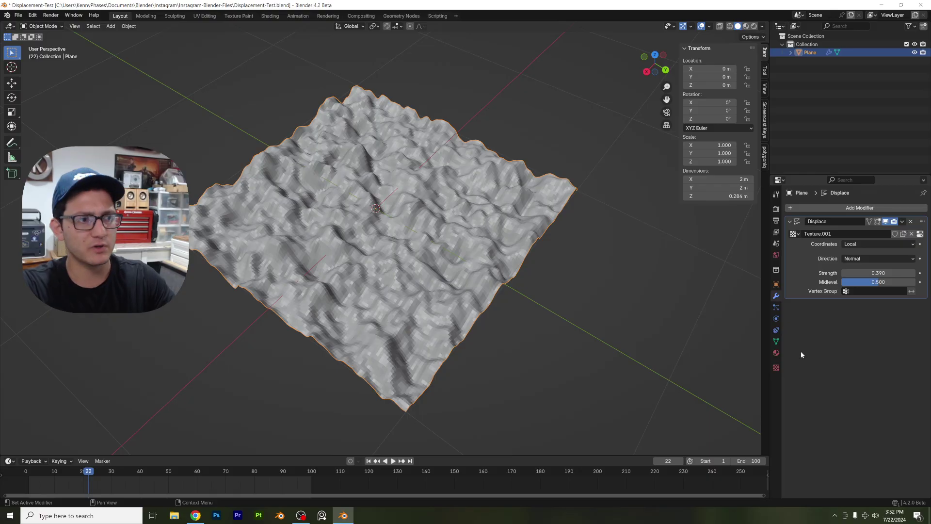
click(776, 368)
middle_drag(489, 311, 479, 294)
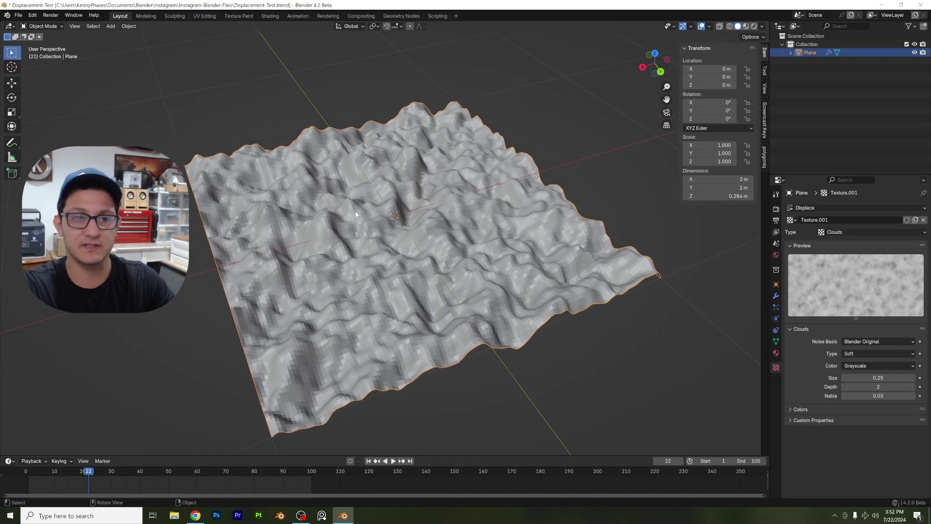
middle_drag(356, 213, 388, 204)
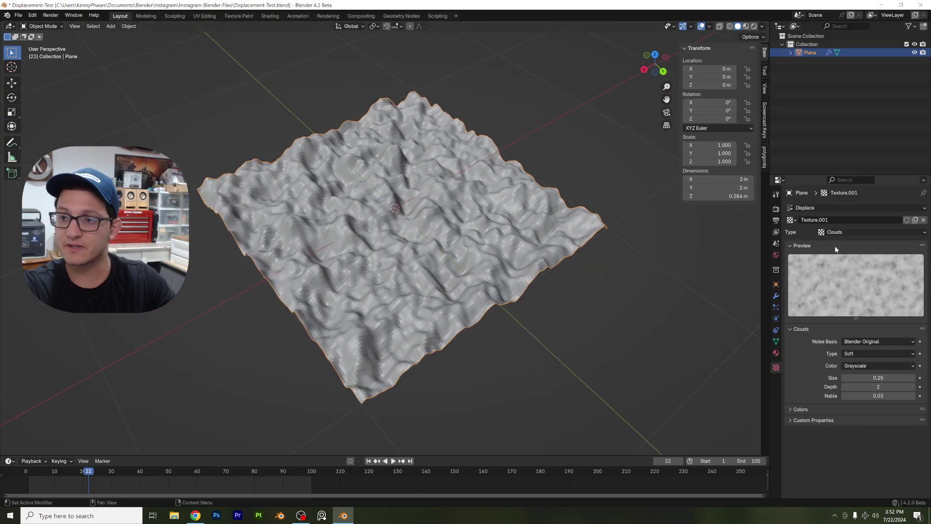
Set the displacement texture's type to Image or Movie and load pexels-cottonbro-9667531.mp4 from the VFX-Overlays folder.
click(836, 232)
click(856, 278)
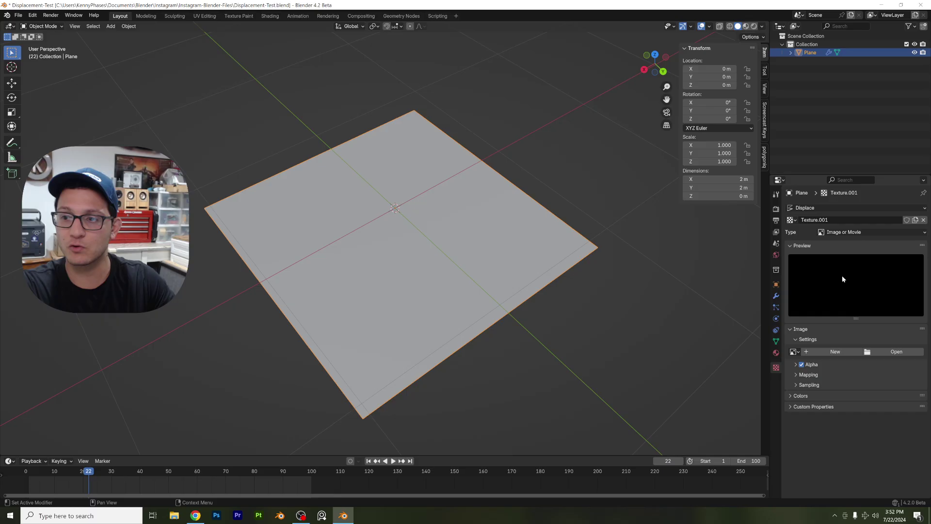
click(893, 352)
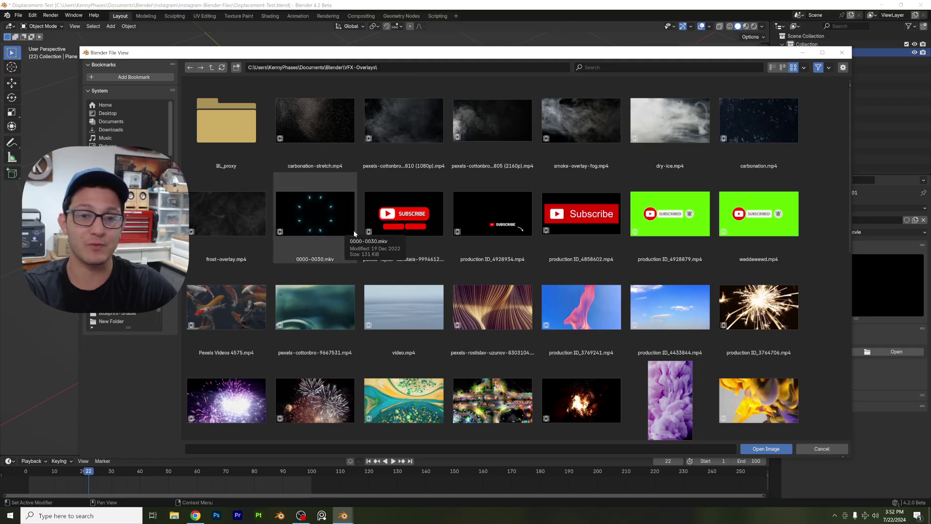
scroll(352, 230, down, 1)
scroll(352, 234, down, 1)
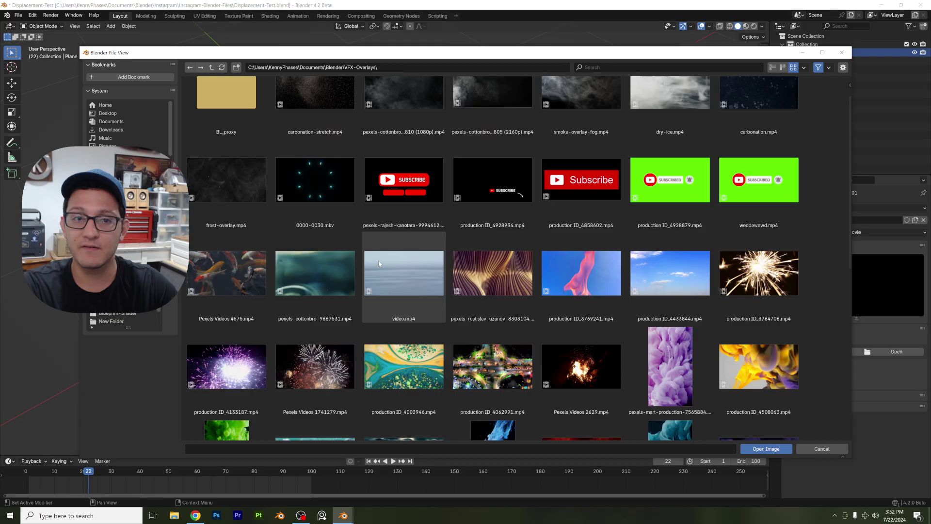
double_click(316, 273)
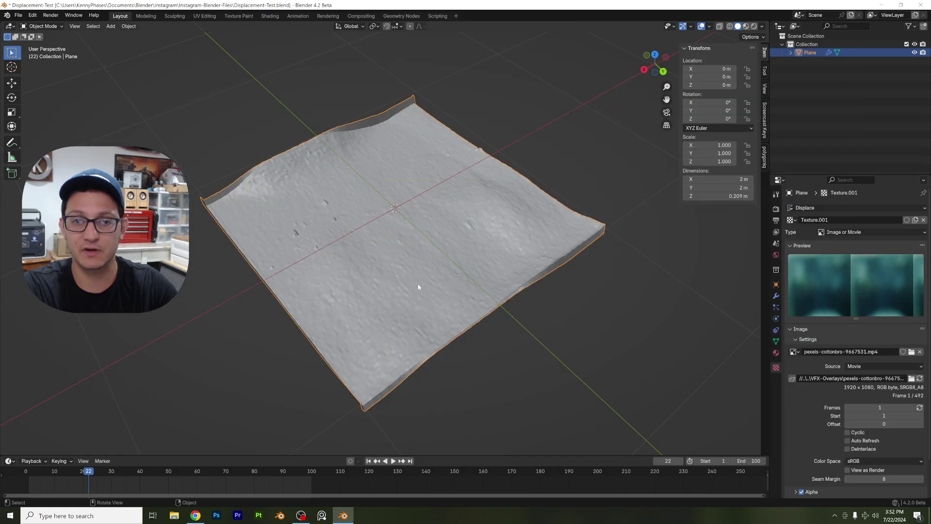
Set the movie texture's frame count to 100 and move the playhead to frame 1.
middle_drag(391, 278, 726, 363)
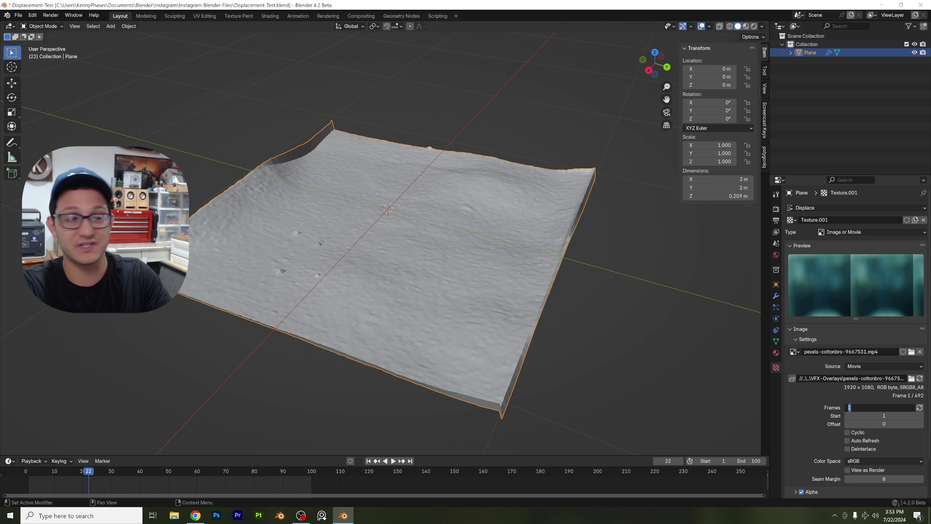
text(100)
key(Return)
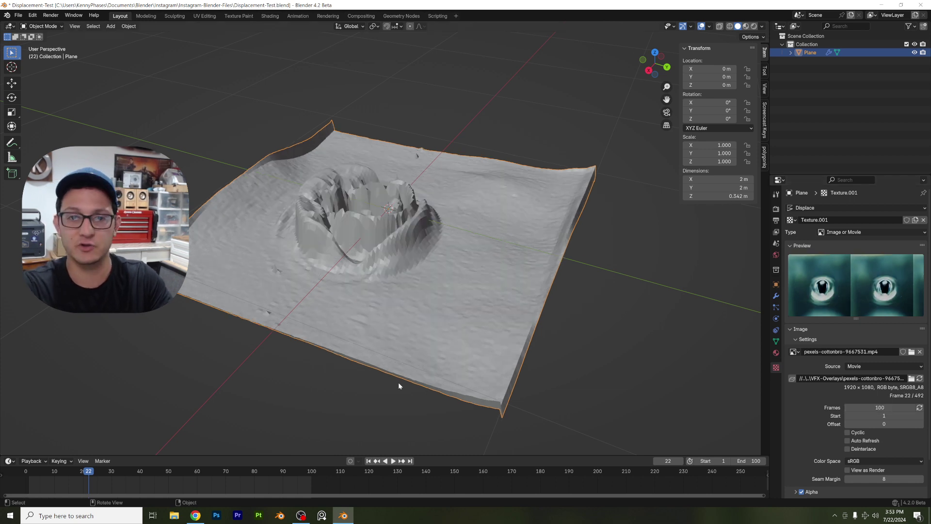
click(29, 471)
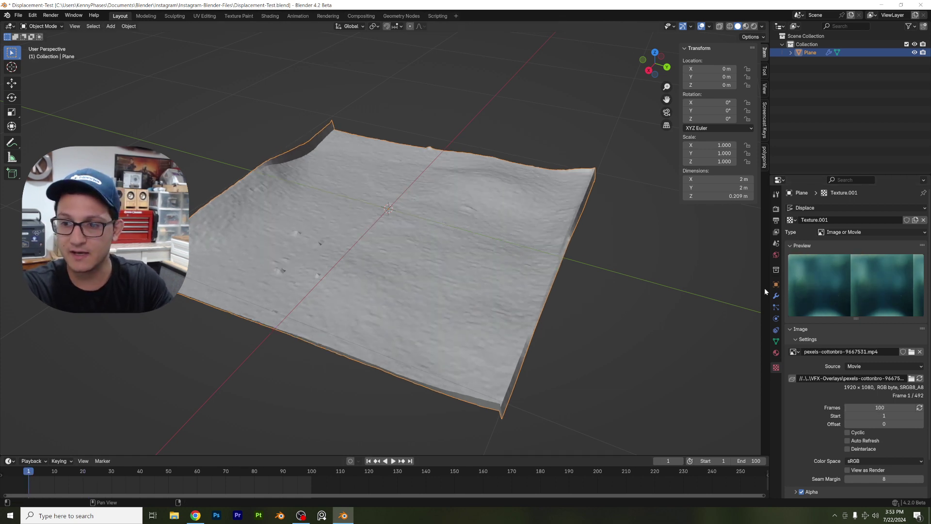
Add a Subdivision Surface modifier to the plane after the Displace modifier.
click(776, 296)
mouse_move(821, 199)
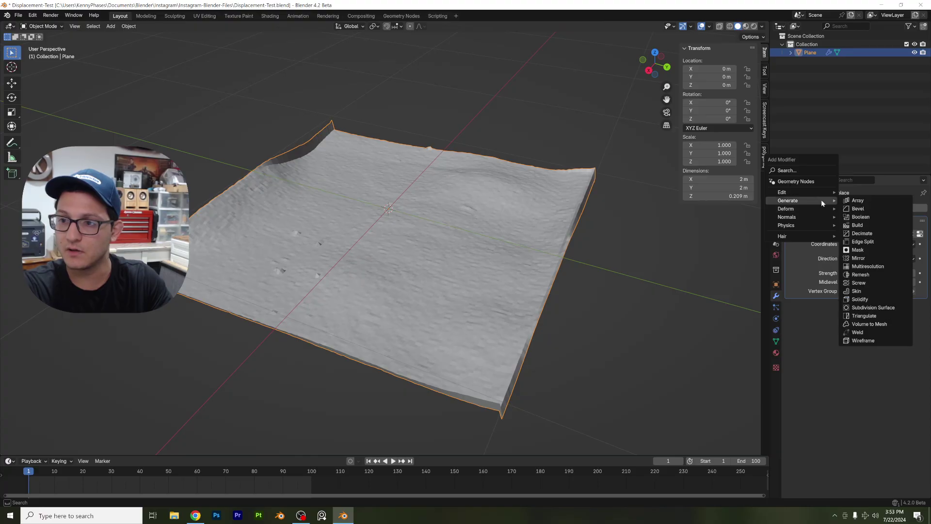
click(880, 308)
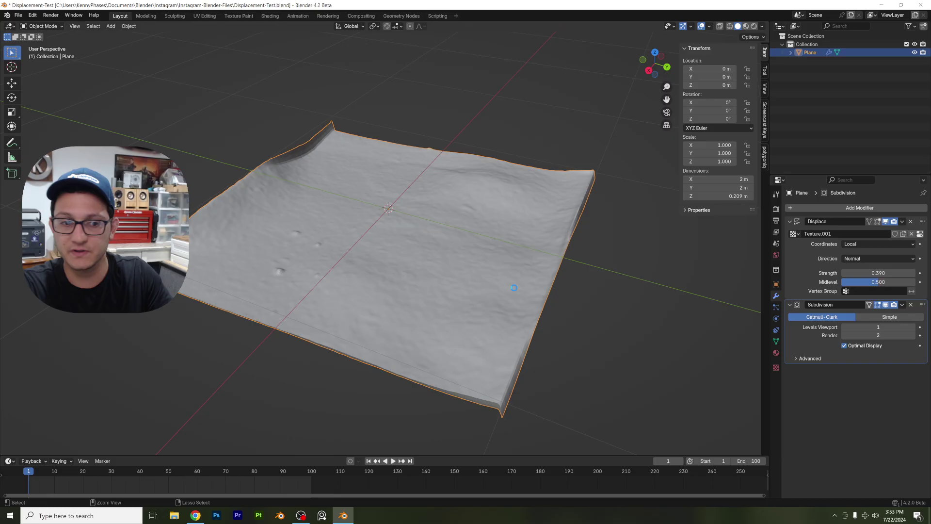
Play the animation and examine the video-driven ripples on the plane from several angles.
scroll(406, 131, up, 2)
middle_drag(426, 141, 442, 154)
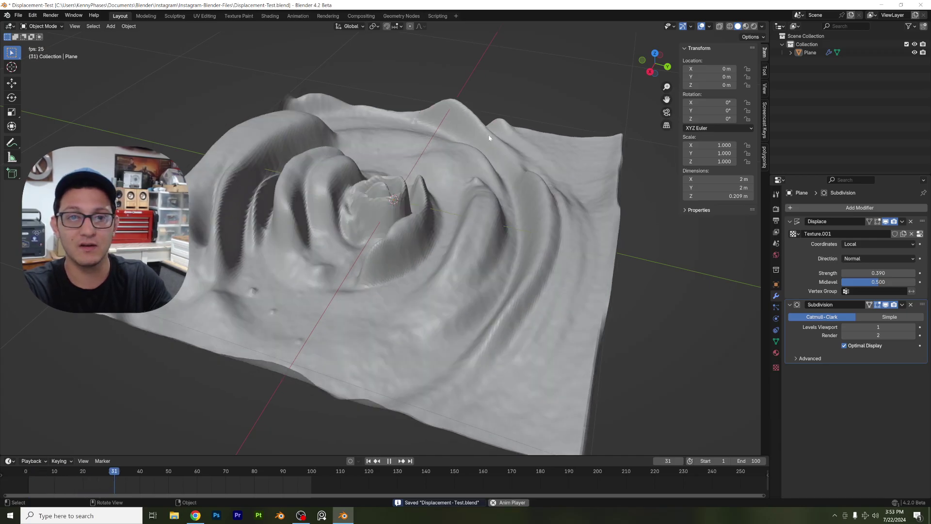
middle_drag(478, 140, 491, 152)
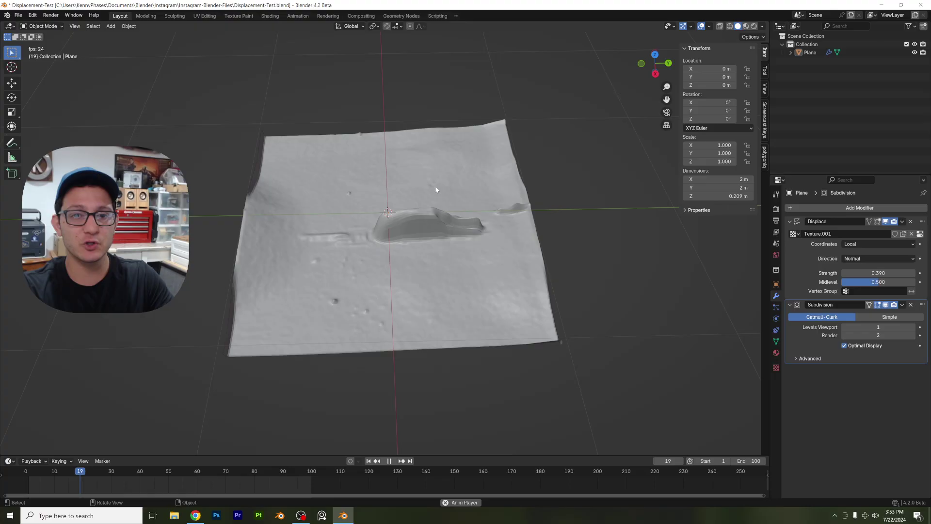
click(438, 188)
middle_drag(436, 232, 421, 211)
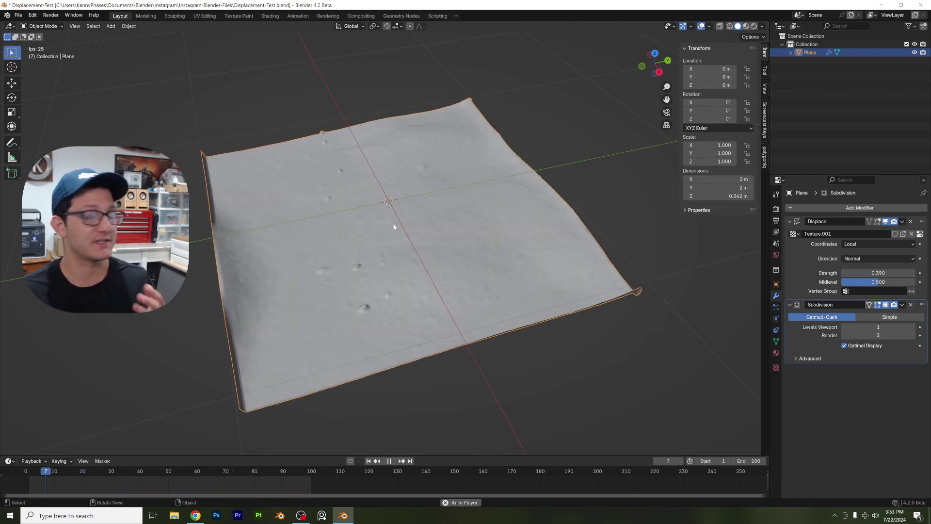
Set the Displace strength to 0.180, stop the playback, and apply Shade Auto Smooth to the plane.
key(space)
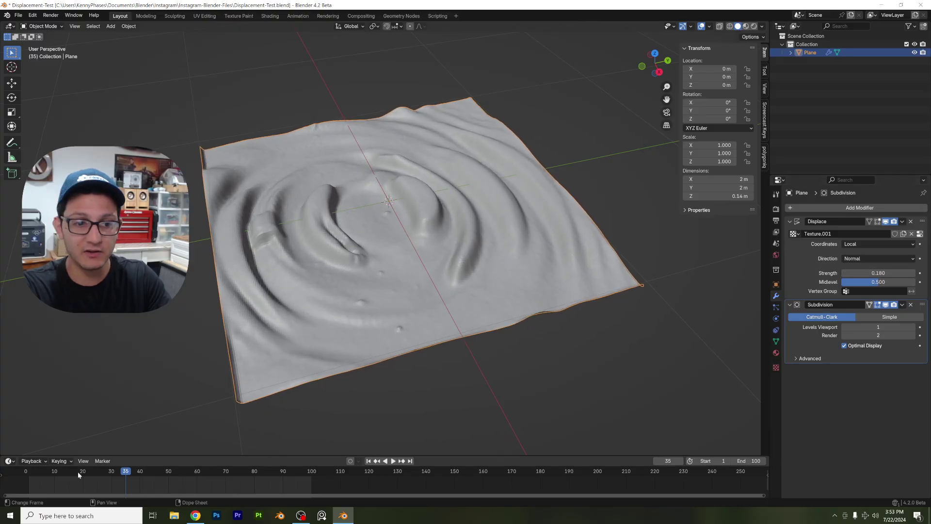
right_click(382, 290)
click(401, 294)
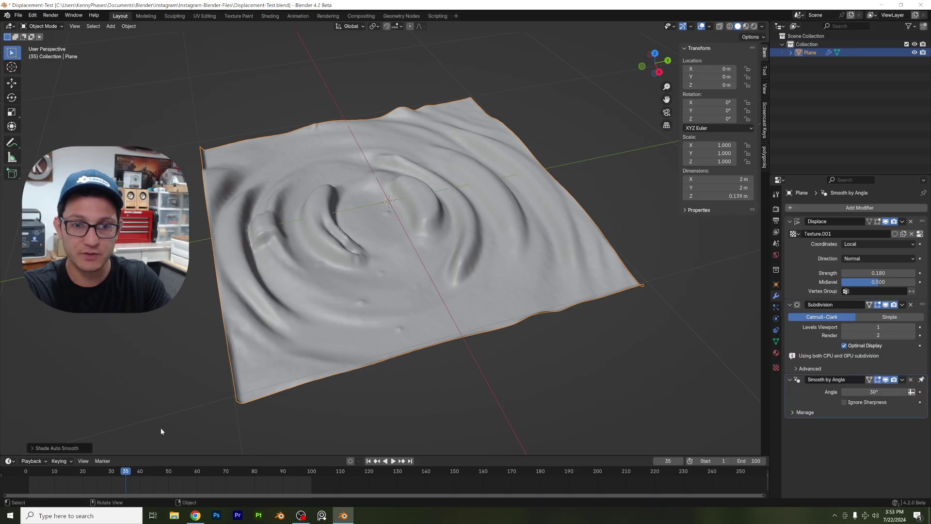
Play the animation from the start and examine the smoothed, displaced plane from a closer angle.
click(27, 472)
key(space)
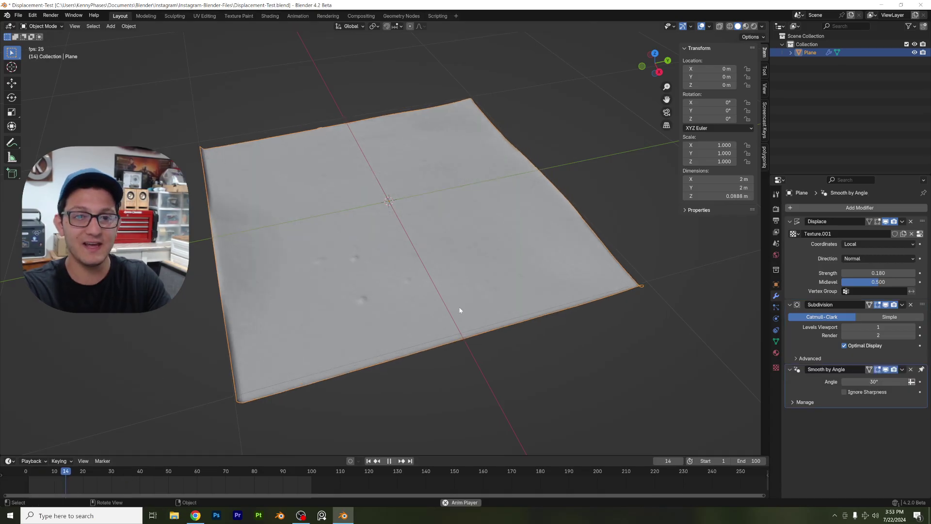
middle_drag(499, 337, 432, 334)
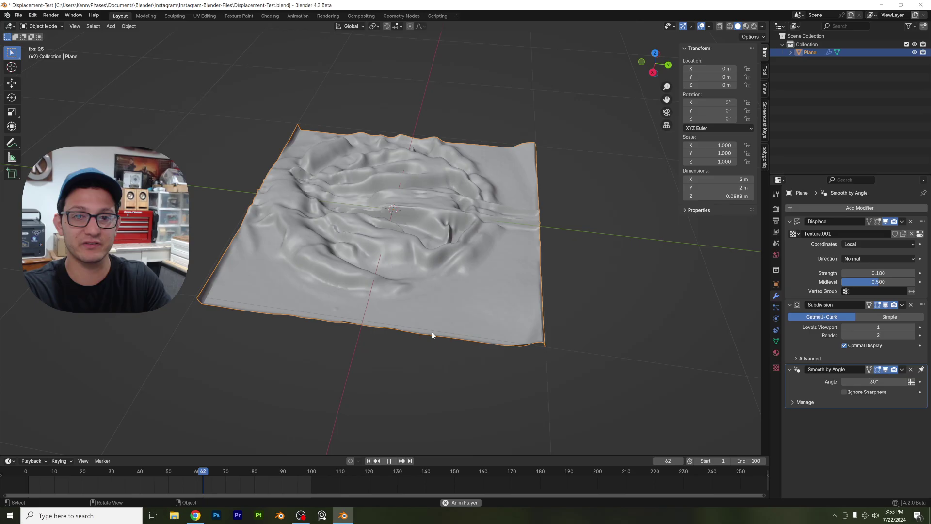
scroll(478, 304, up, 1)
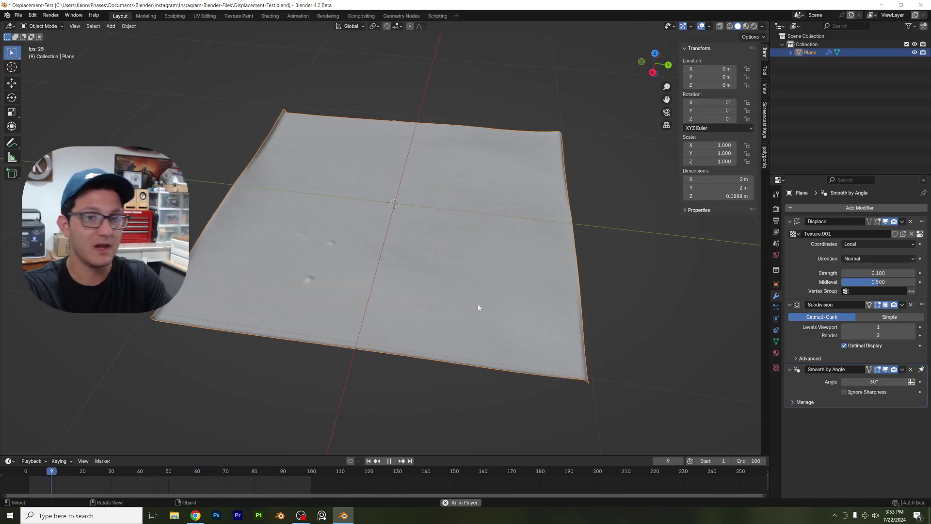
shift+middle_drag(478, 304, 461, 297)
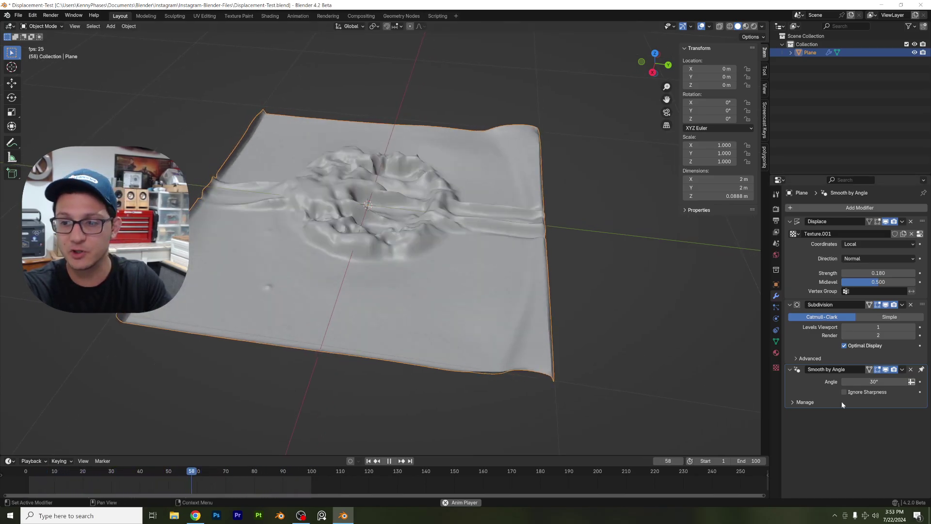
scroll(460, 286, up, 2)
middle_drag(459, 286, 505, 264)
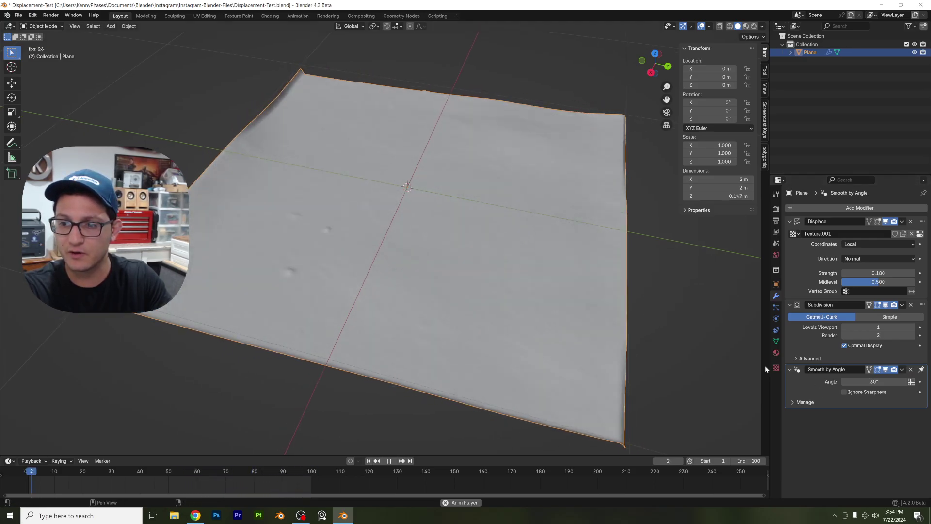
Replace the displacement texture's movie with video.mp4, set its frame count to 64, and preview the animation.
click(776, 368)
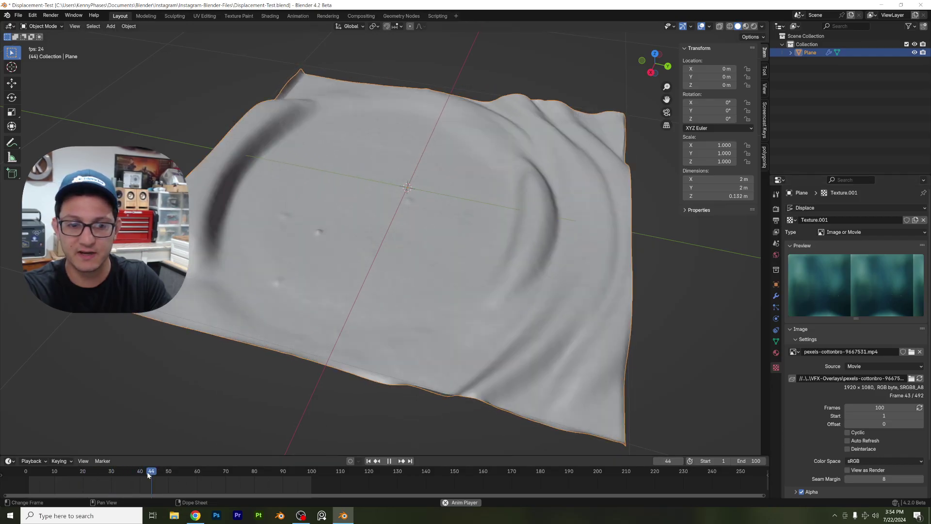
key(space)
click(912, 352)
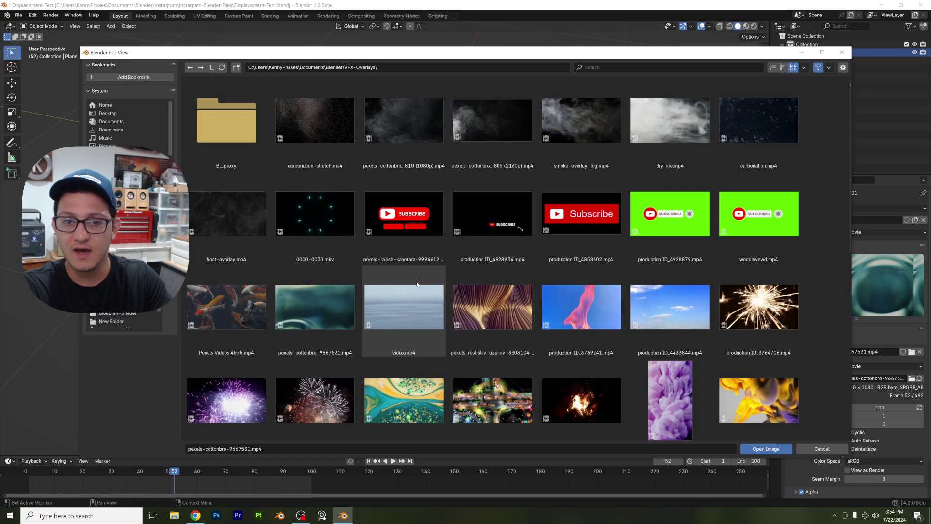
double_click(400, 312)
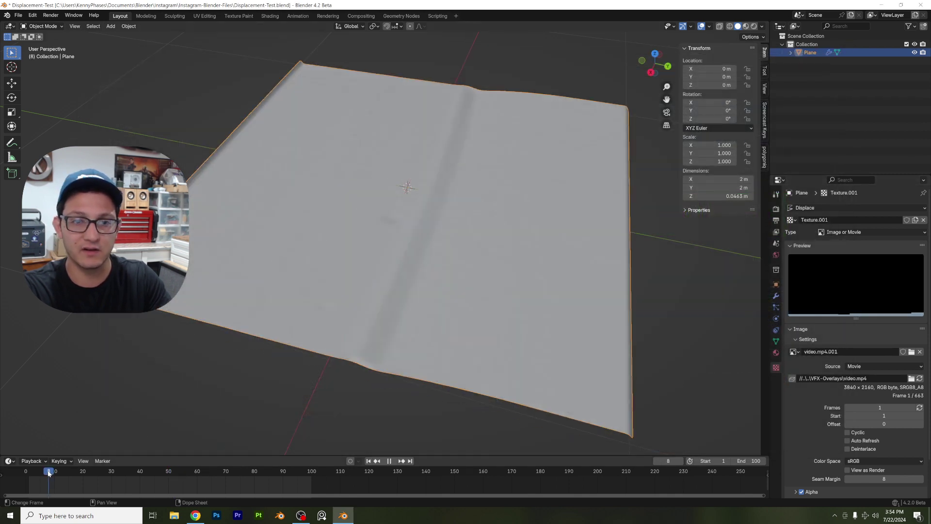
drag(879, 408, 902, 408)
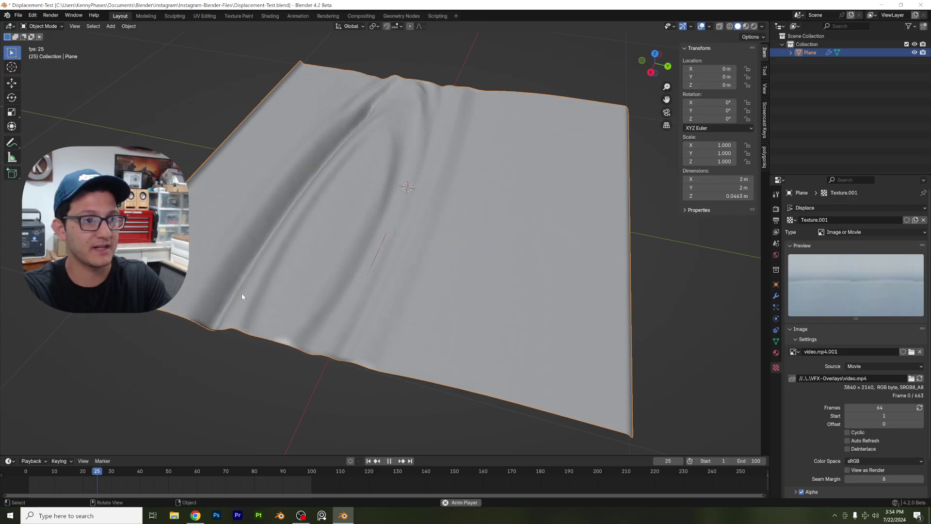
key(space)
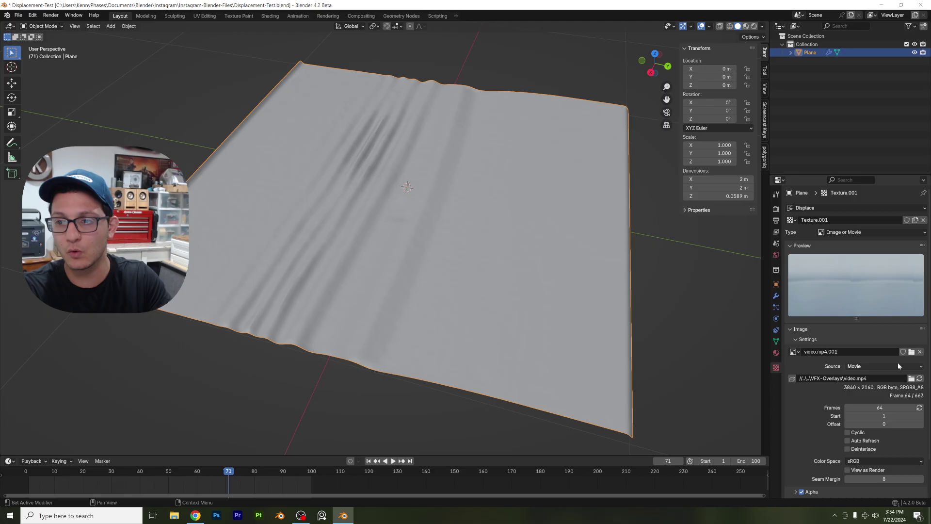
Load Pexels Videos 4575.mp4 as the displacement texture's movie and set its frame count to 105.
click(912, 351)
double_click(240, 303)
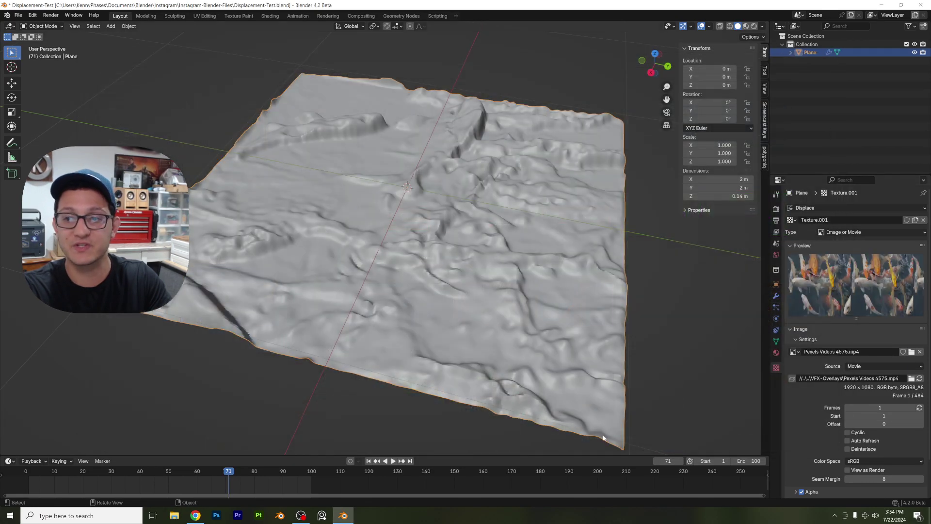
drag(878, 410, 912, 410)
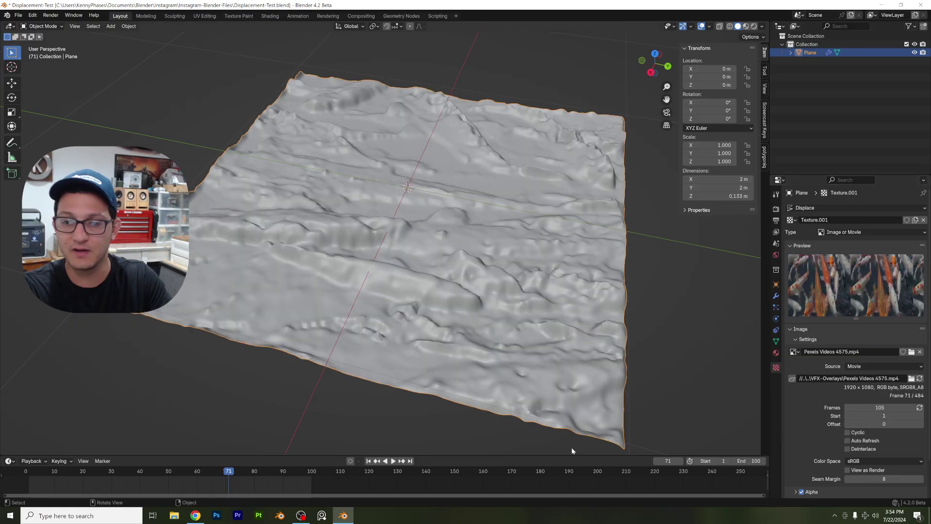
Play the animation from near the start, examine the fish-video displacement from another angle, and stop the playback.
click(52, 473)
key(space)
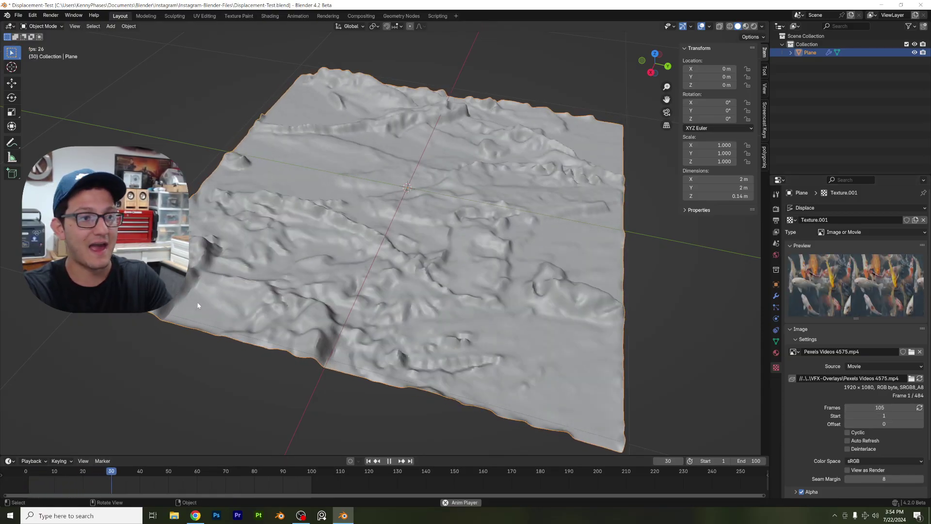
middle_drag(197, 306, 415, 207)
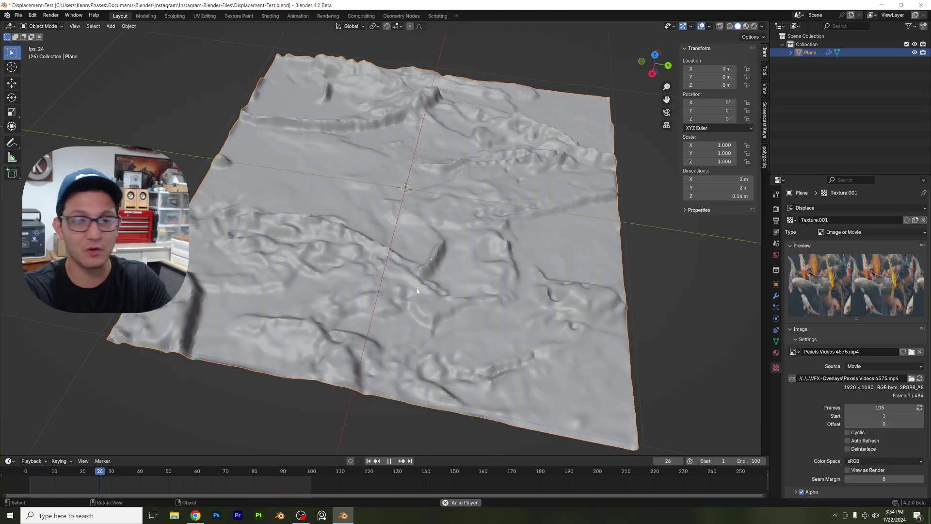
key(space)
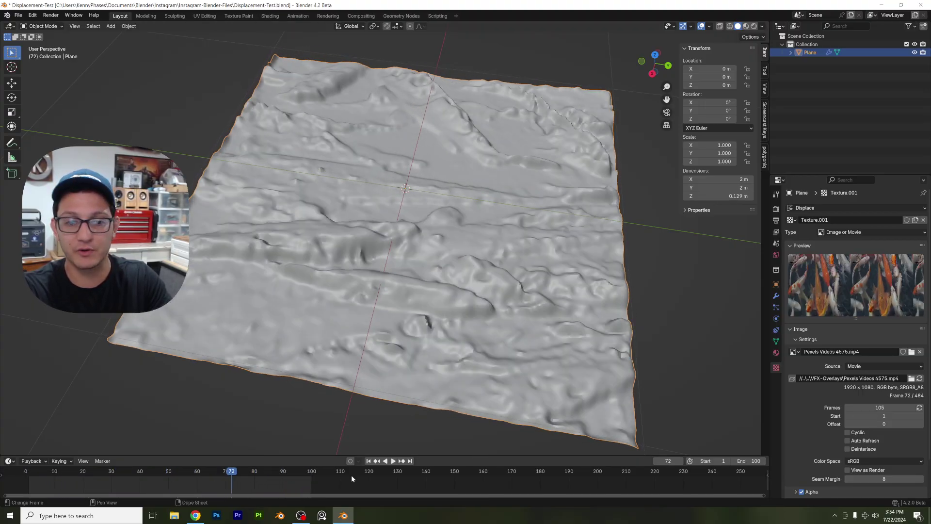
Replace the texture's movie file with the dark rippling-water video whose file name ends in 7385122.mp4.
click(912, 378)
scroll(394, 315, down, 2)
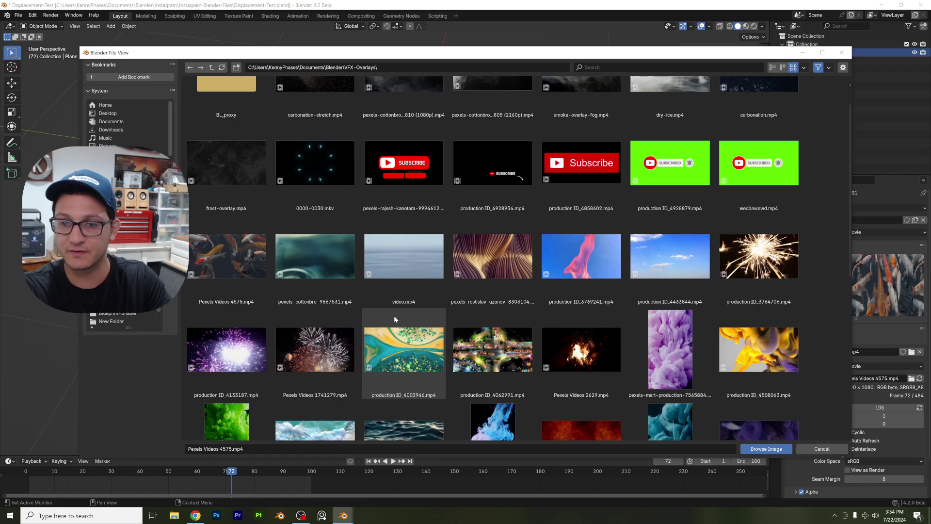
scroll(365, 342, down, 2)
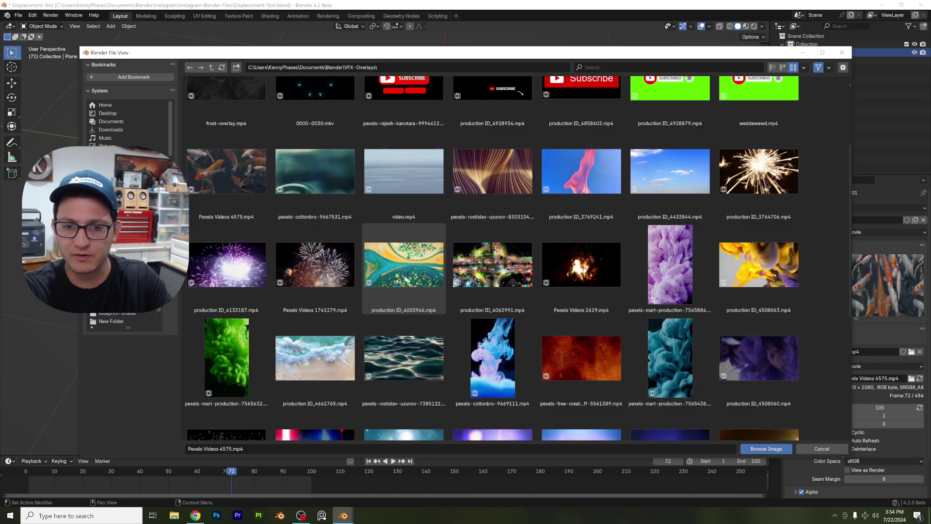
double_click(412, 361)
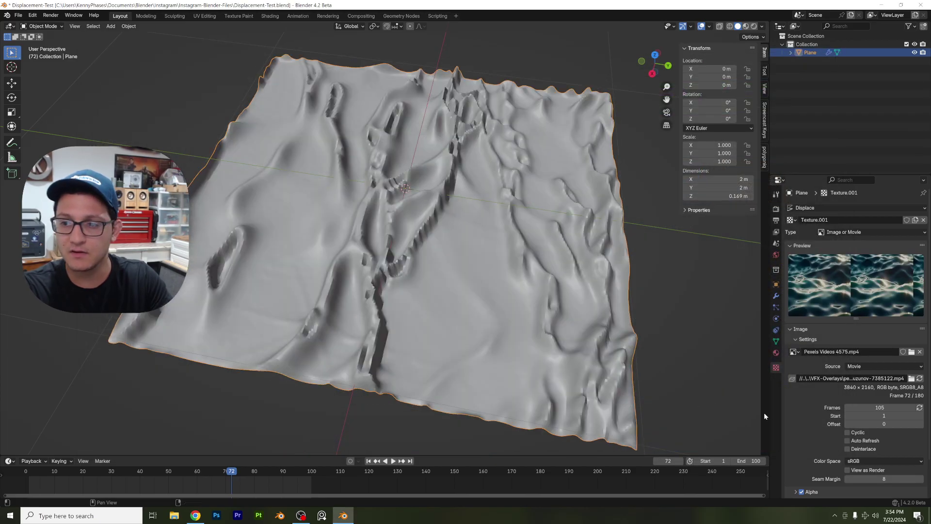
Play the animation from the start, examine the water-driven waves on the plane from another angle, and stop the playback.
click(29, 473)
key(space)
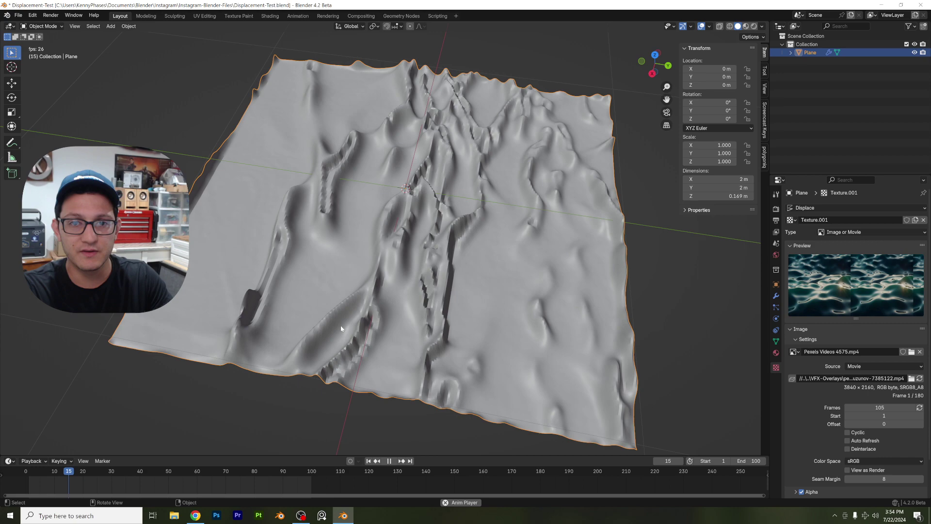
middle_drag(343, 322, 406, 287)
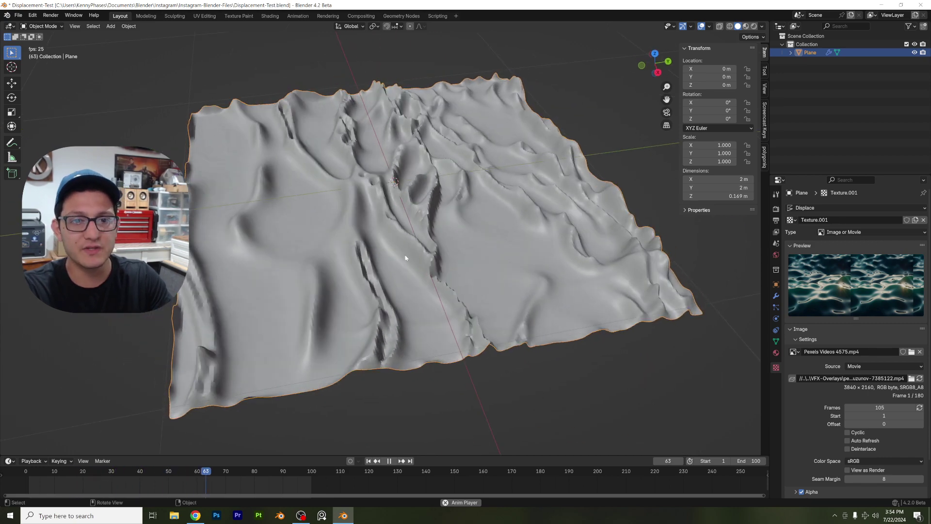
scroll(485, 277, up, 2)
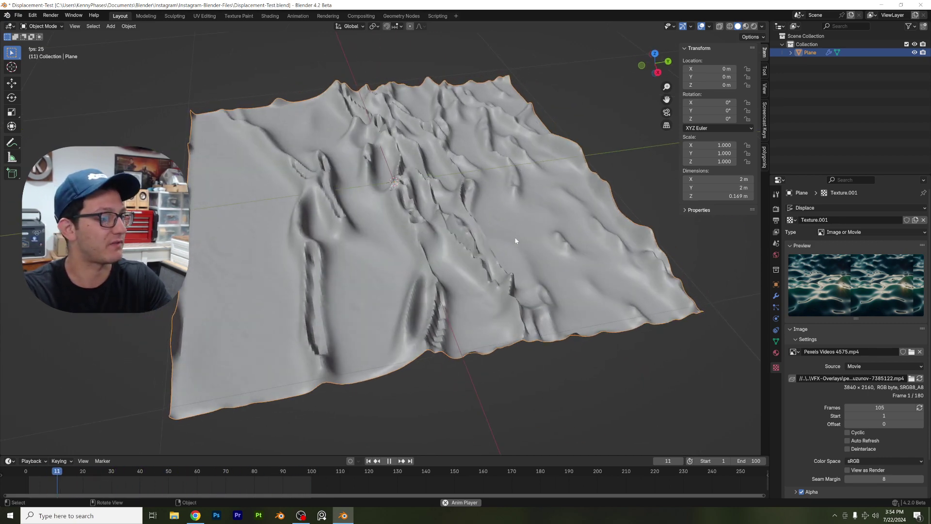
scroll(516, 284, up, 2)
scroll(502, 293, down, 3)
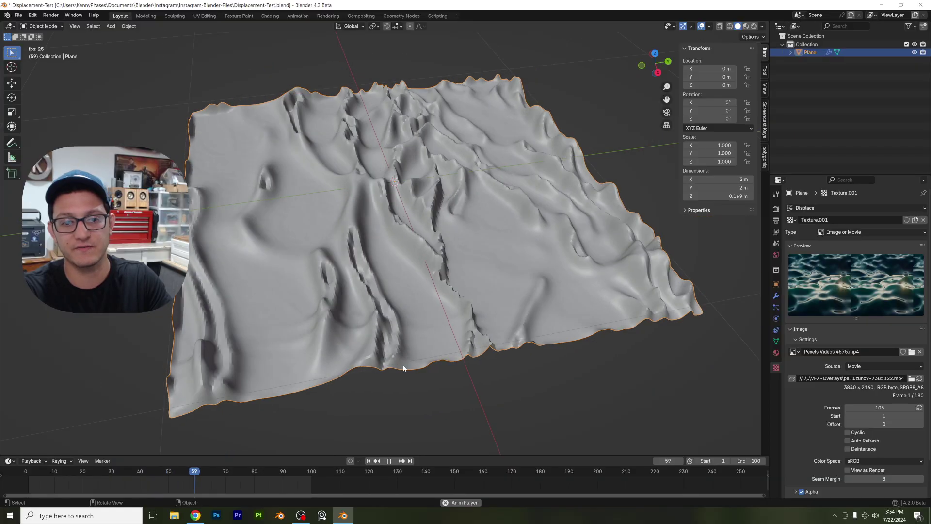
click(205, 473)
key(space)
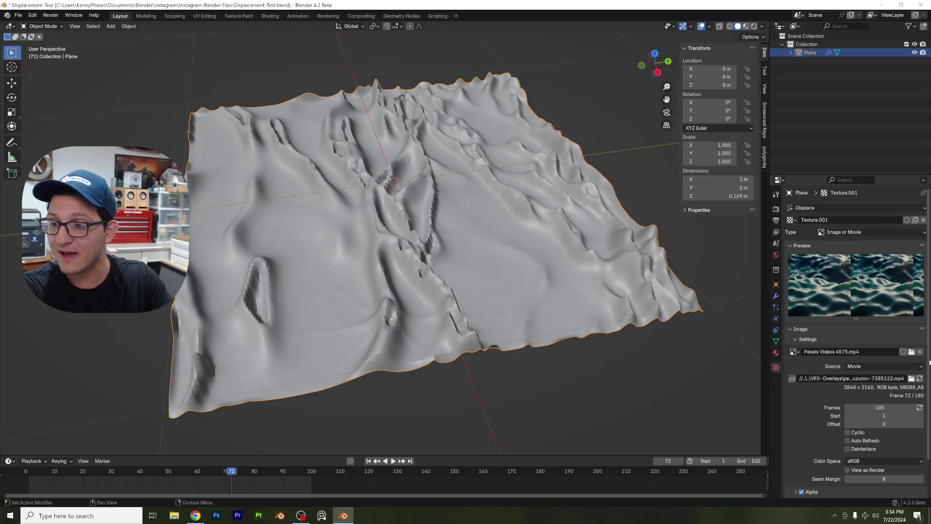
Switch the texture's movie file to production ID_4003946.mp4 and preview the swirling paint displacement.
click(912, 378)
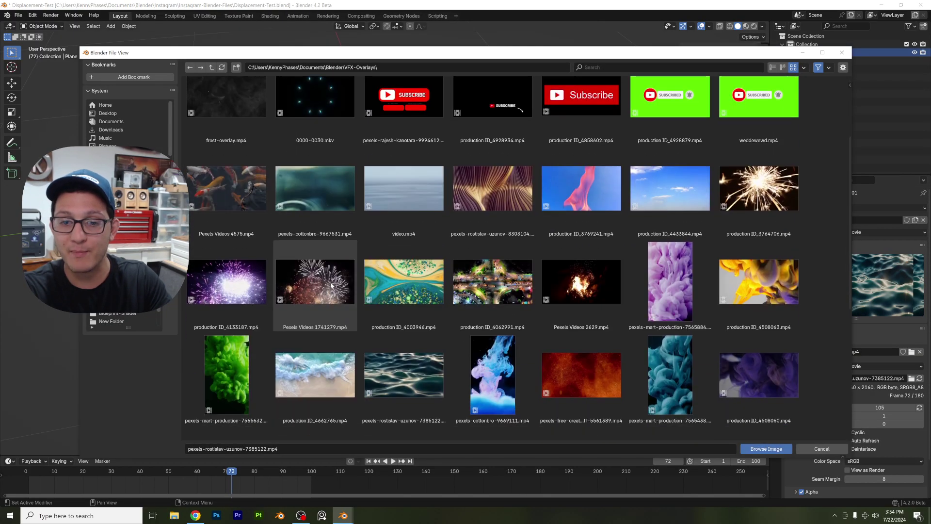
double_click(410, 221)
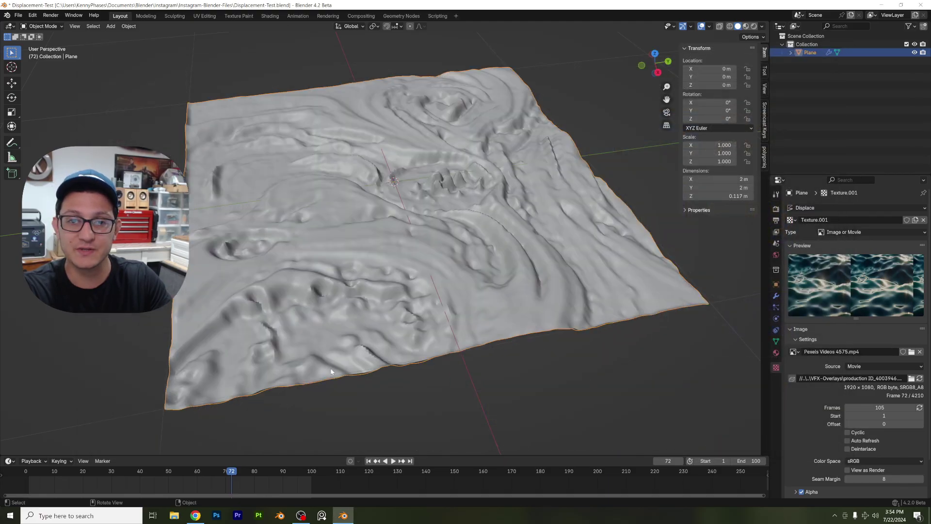
key(space)
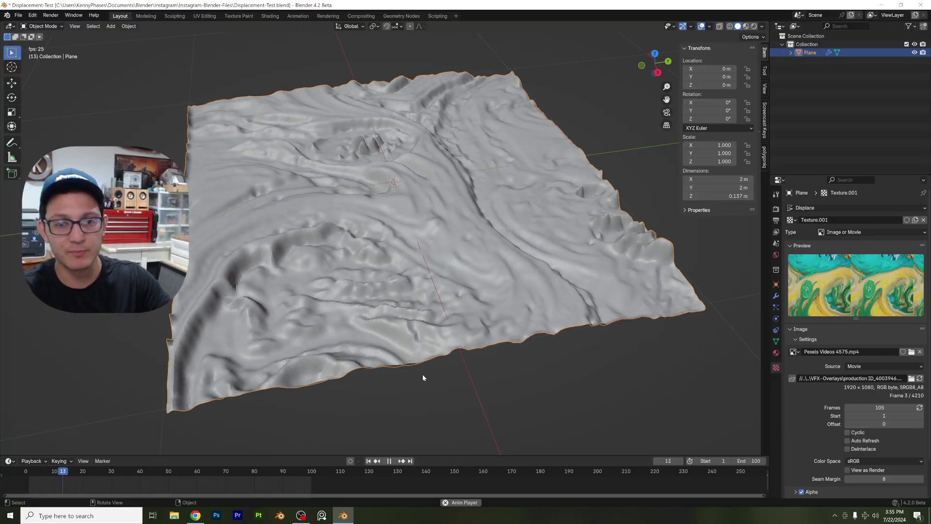
key(space)
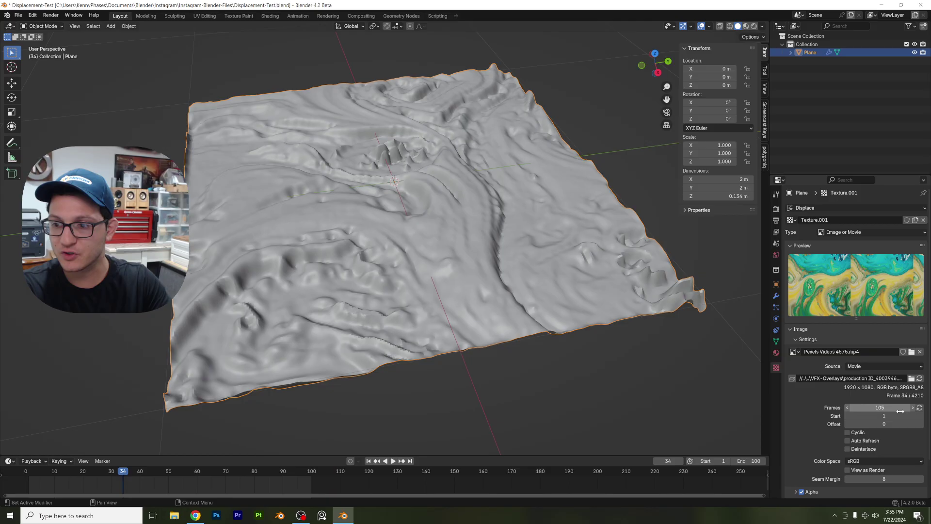
Browse the overlay videos and set the texture's movie file to pexels-mart-production-7565438.mp4, the teal smoke clip.
click(912, 379)
scroll(418, 307, down, 10)
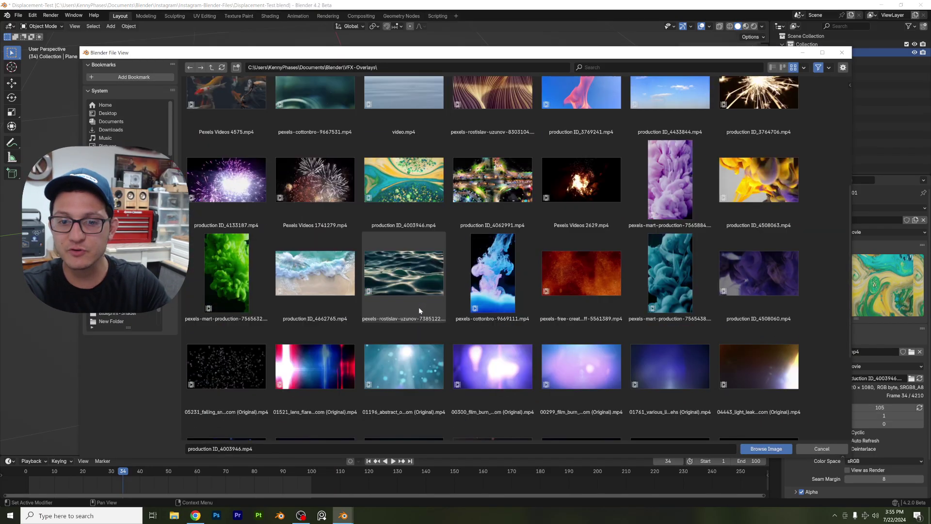
scroll(442, 324, up, 3)
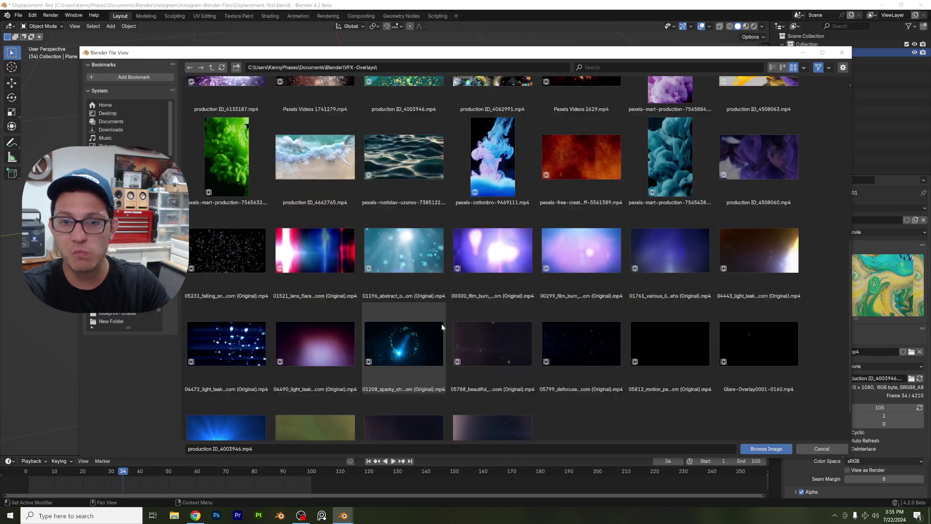
double_click(667, 176)
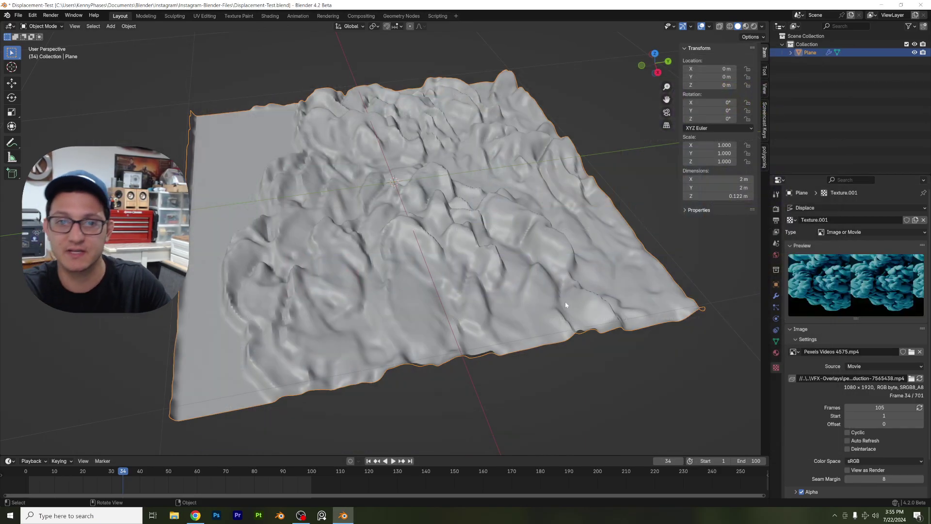
Play the animation from near the start, examine the smoke-driven displacement on the plane, and stop the playback.
key(space)
click(35, 473)
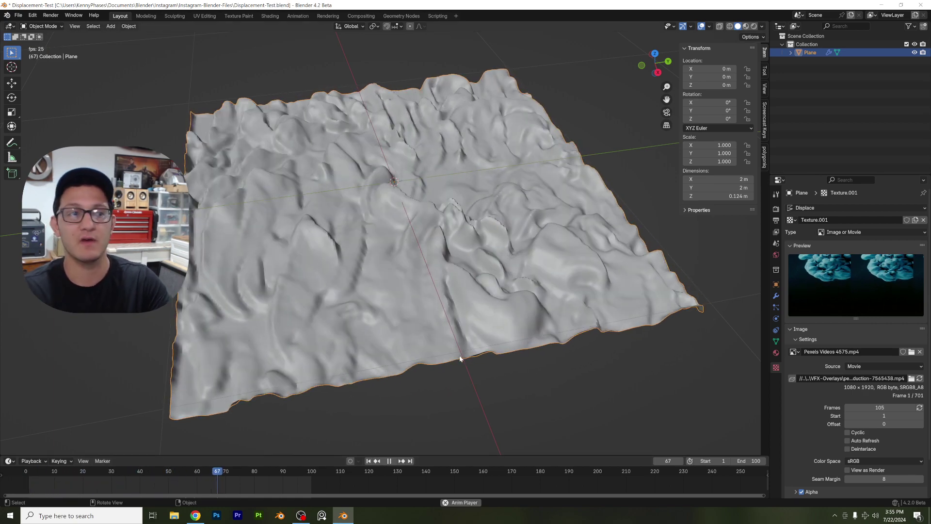
middle_drag(526, 232, 470, 240)
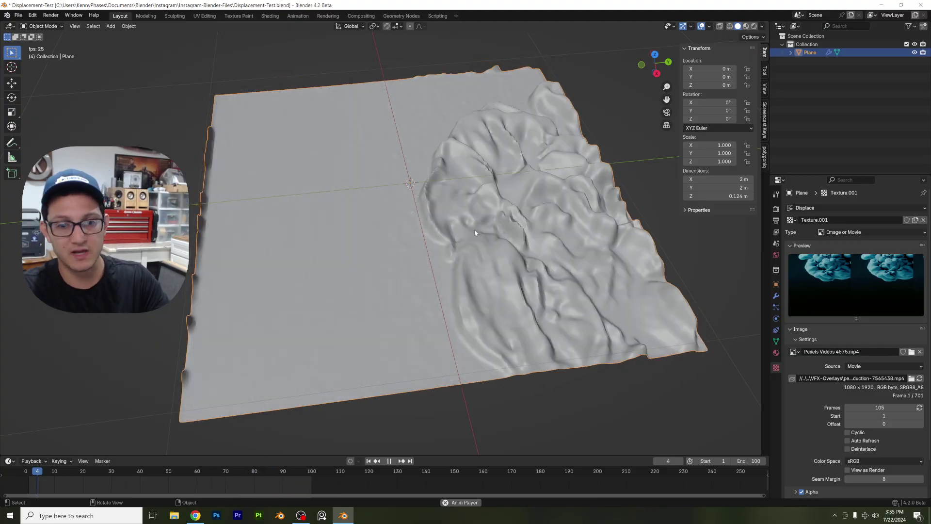
key(space)
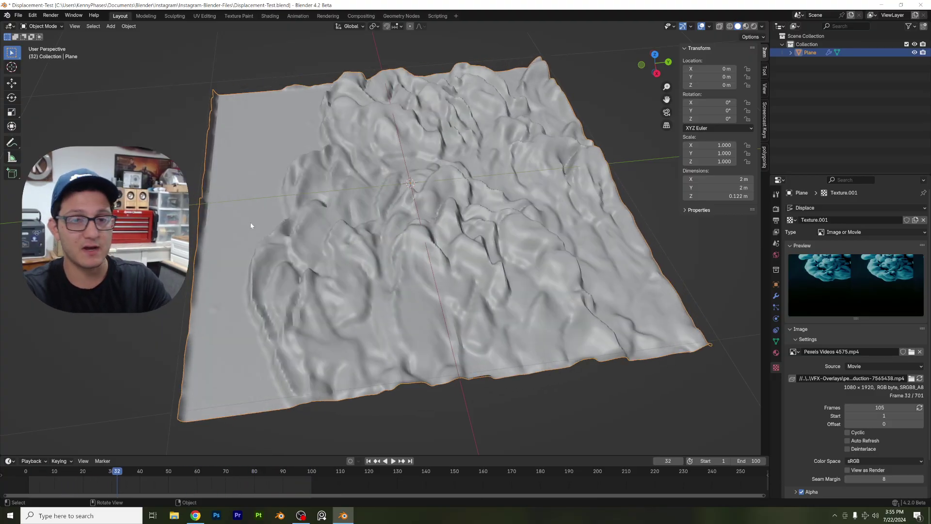
Add a Monkey mesh to the scene at the plane's location.
middle_drag(250, 223, 271, 216)
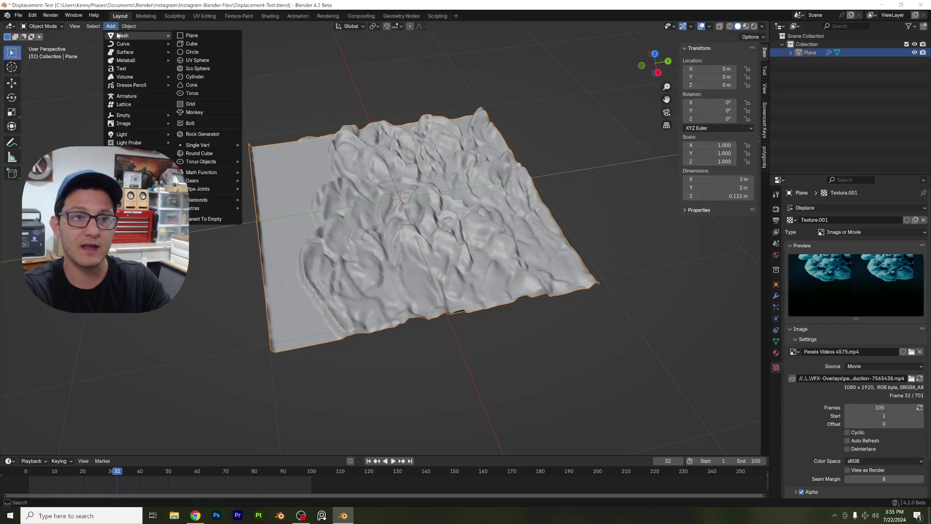
click(209, 114)
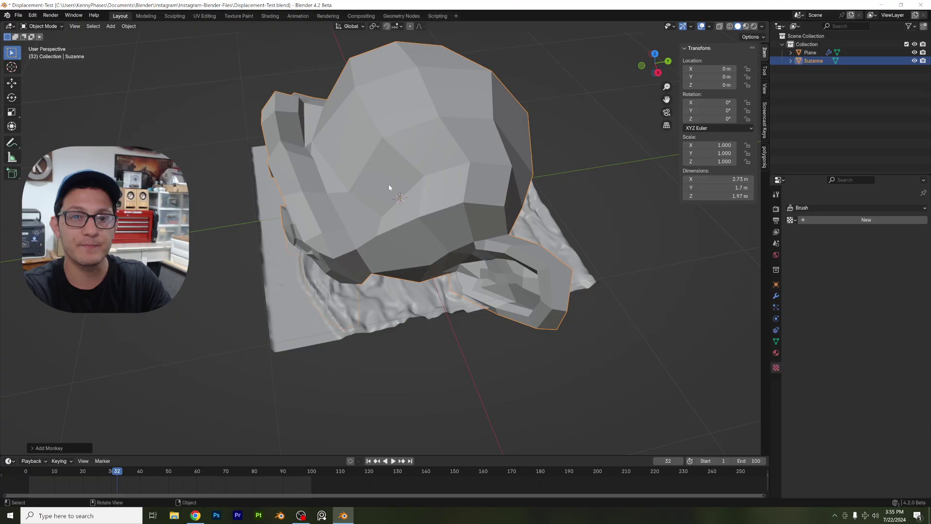
Scale the monkey down to about 0.608 and raise it along Z to about 0.93 m above the plane.
key(s)
click(450, 211)
key(g)
key(z)
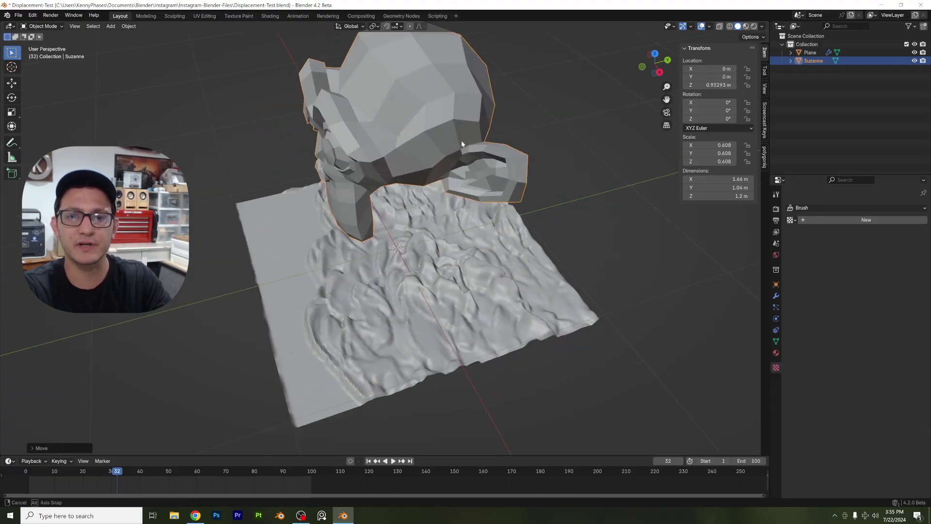
click(461, 141)
Copy the plane's modifiers onto the monkey mesh.
middle_drag(461, 141, 446, 160)
shift+click(437, 273)
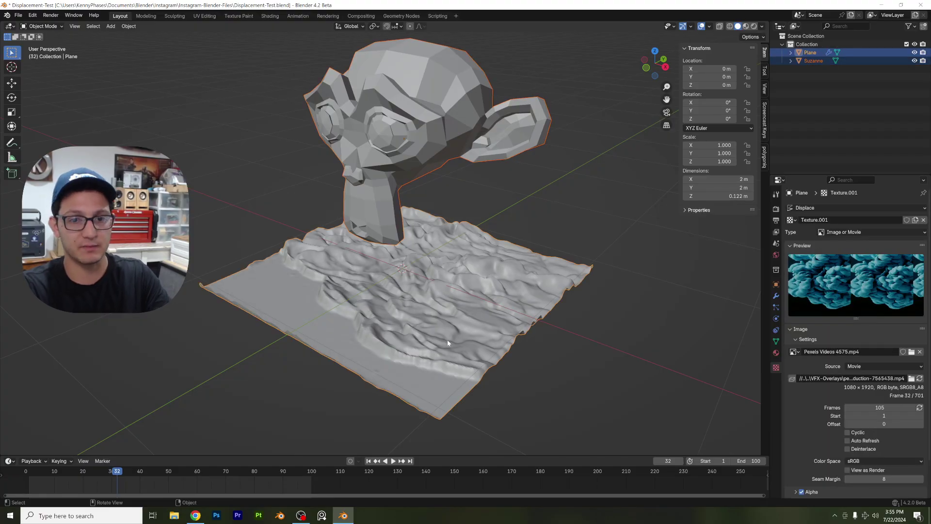
key(ctrl+l)
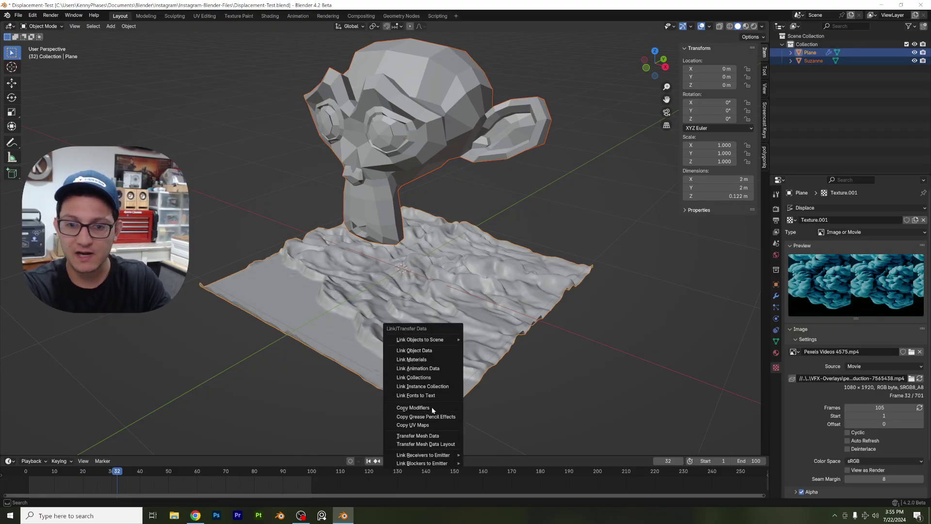
click(412, 407)
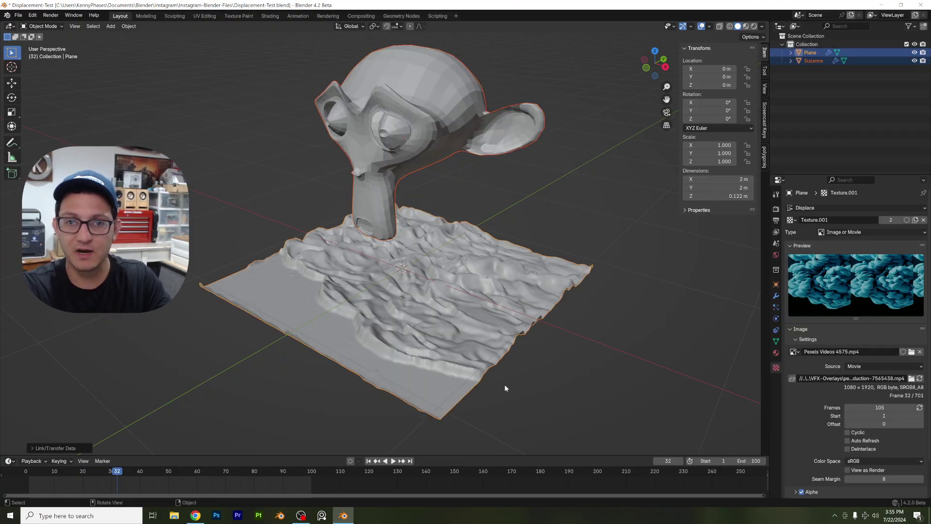
Play the animation from the start, watch the displacement on both the monkey and the plane, and stop the playback.
click(28, 474)
middle_drag(242, 349, 446, 196)
key(space)
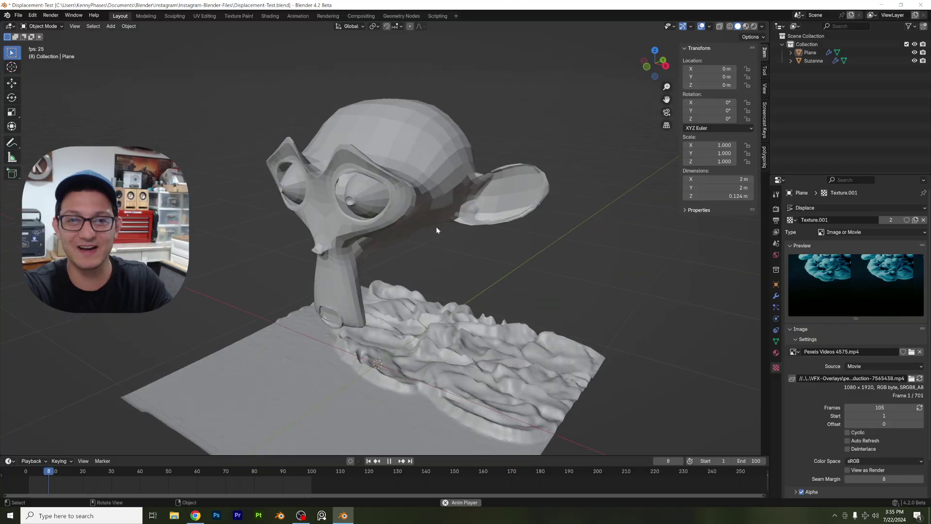
key(space)
Inspect the monkey's base mesh in Edit Mode and return to Object Mode.
key(Tab)
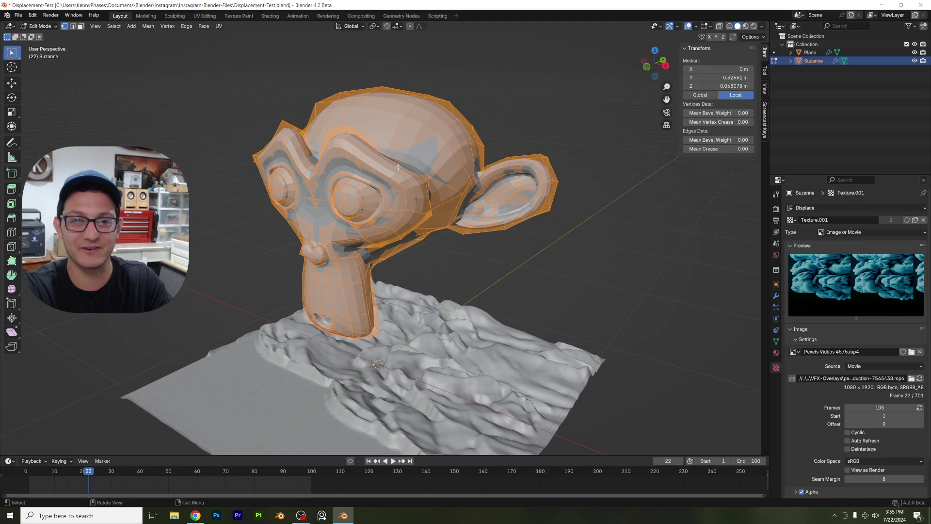
click(405, 161)
key(Tab)
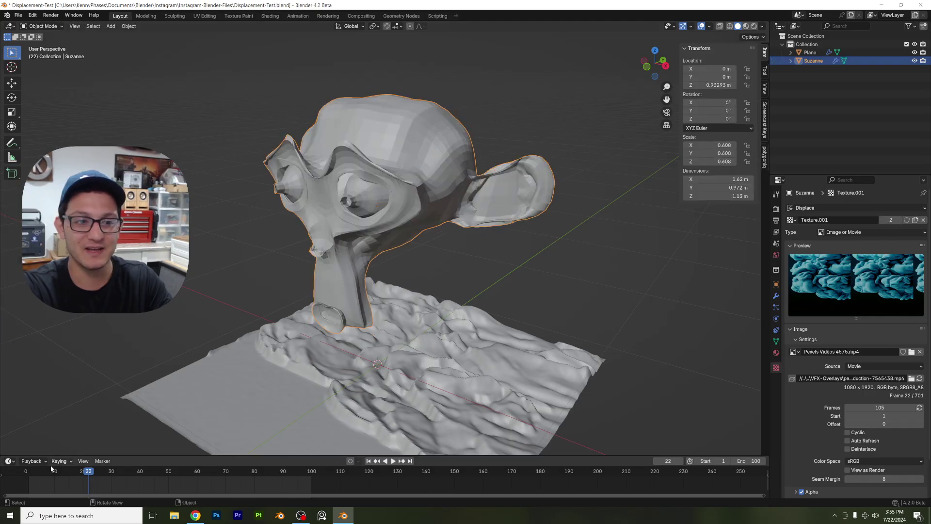
Replay the animation from near the start, examine the video displacement on the monkey's face, and stop the playback.
drag(50, 471, 31, 475)
middle_drag(410, 299, 439, 269)
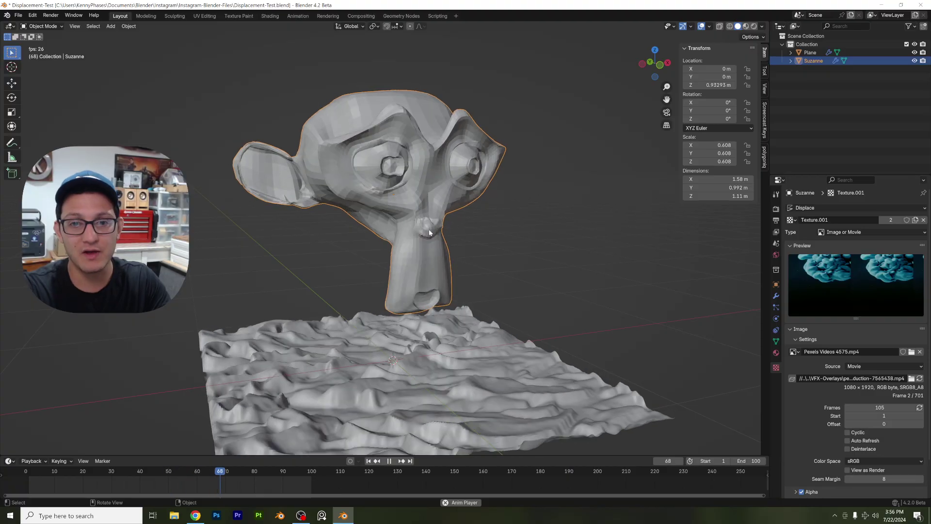
scroll(420, 227, up, 1)
middle_drag(420, 227, 411, 195)
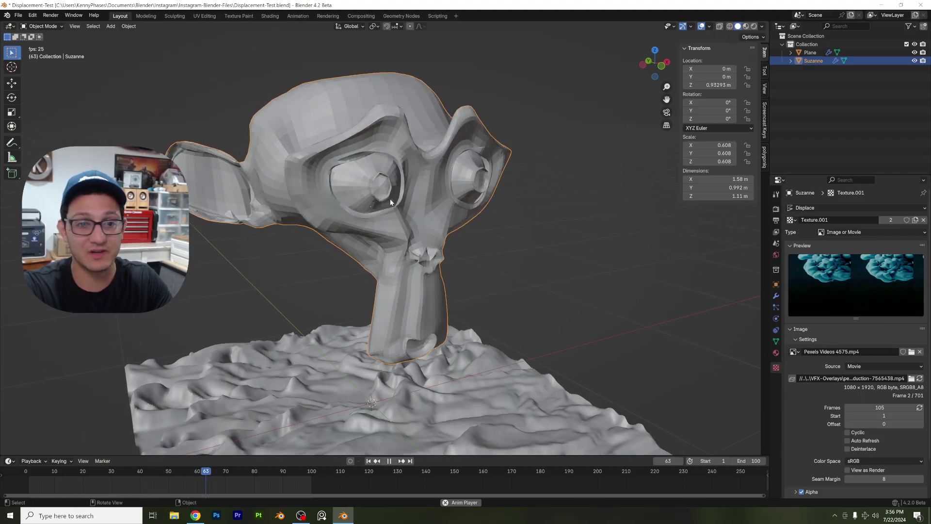
scroll(411, 193, down, 2)
key(space)
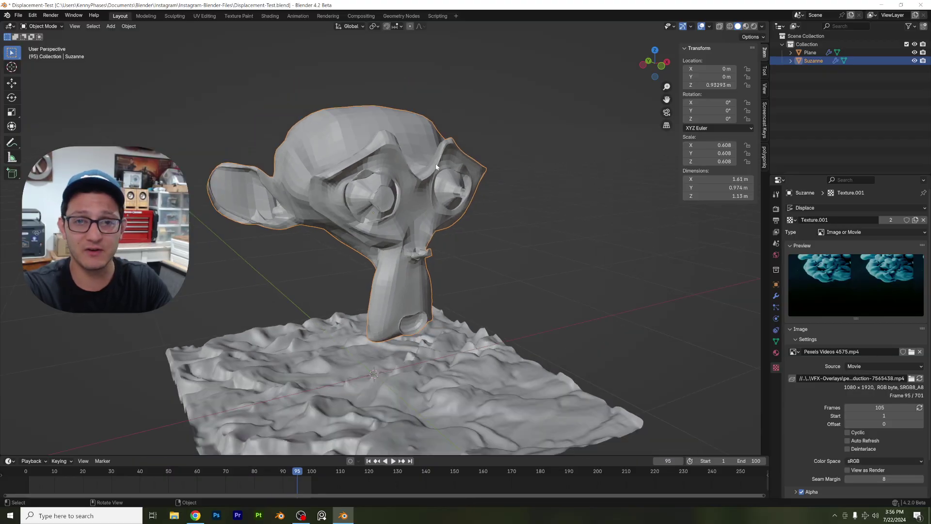
Delete the monkey mesh from the scene.
key(Delete)
middle_drag(458, 225, 451, 220)
scroll(448, 217, up, 6)
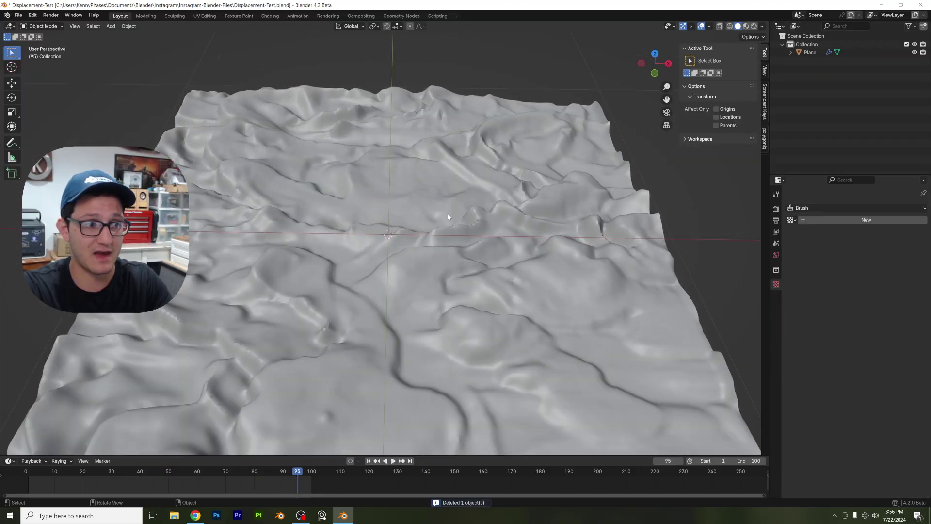
scroll(449, 217, down, 3)
middle_drag(486, 164, 473, 162)
Select the plane and set its displacement texture's movie file to pexels-cottonbro-9667531.mp4.
click(496, 199)
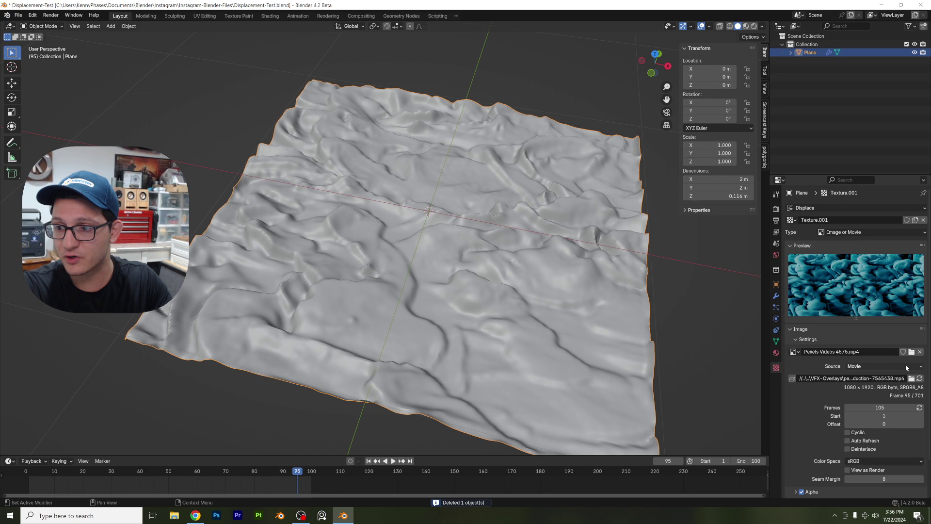
click(912, 379)
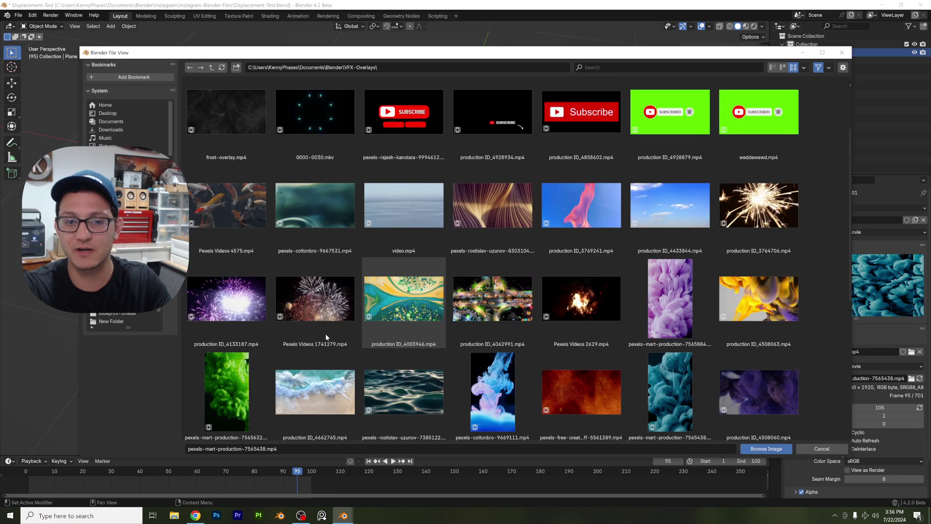
double_click(339, 248)
Play the water clip's displacement on the plane, then scrub the timeline to frame 66 and examine the ripples.
key(space)
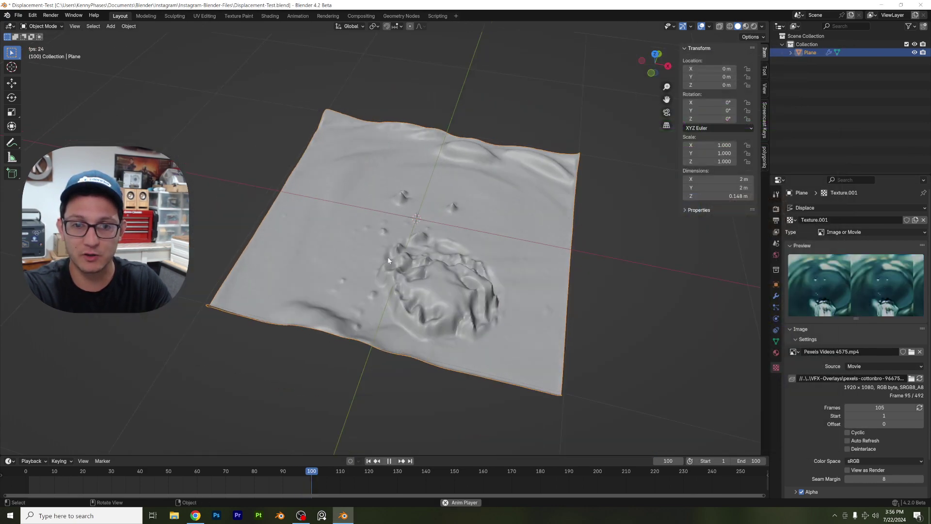
middle_drag(357, 336, 394, 256)
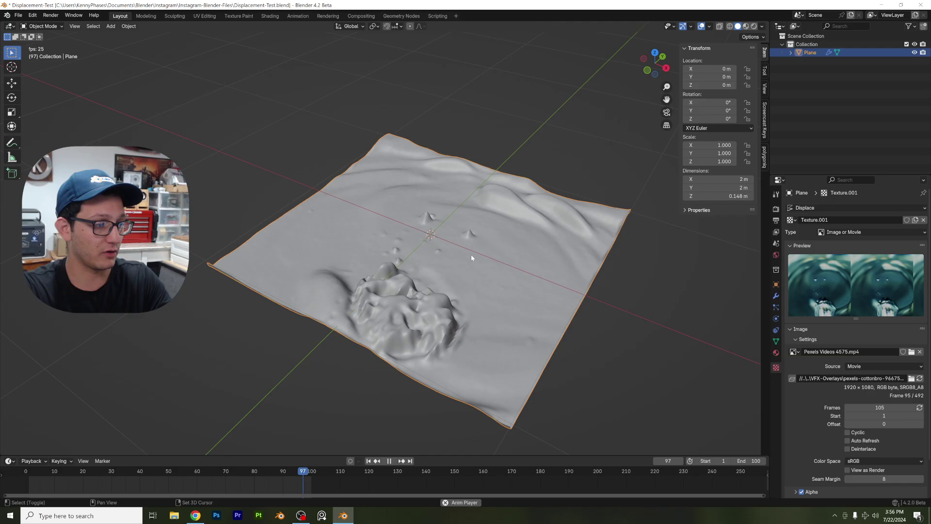
shift+middle_drag(470, 254, 403, 225)
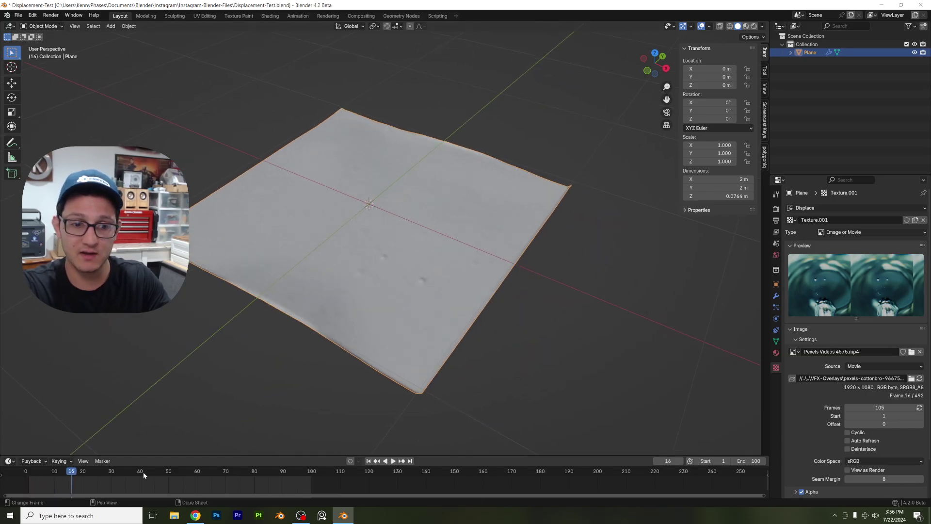
drag(144, 473, 215, 478)
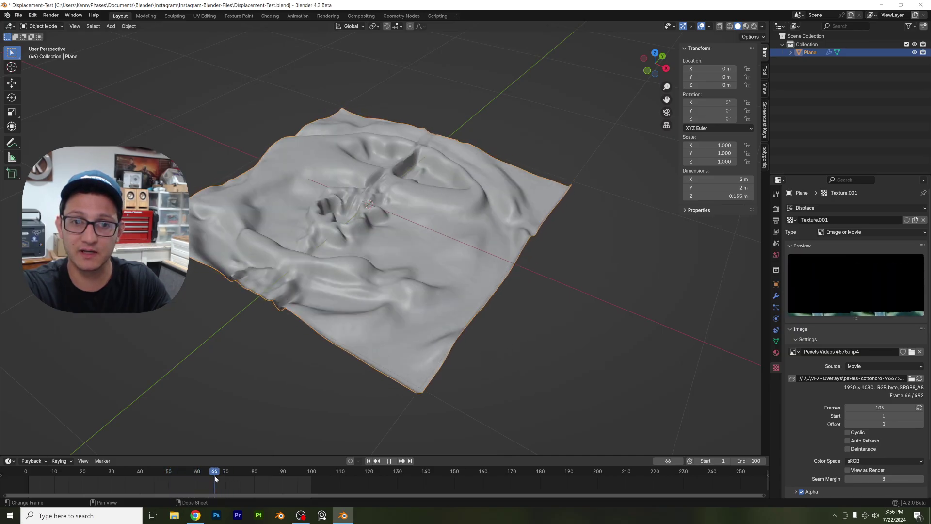
middle_drag(466, 208, 451, 191)
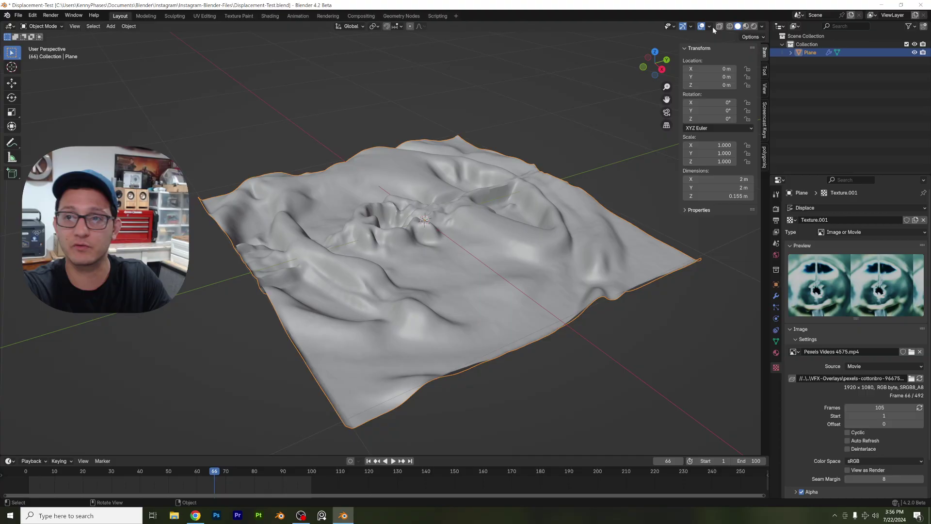
Switch the viewport to rendered shading and set the world color to an Environment Texture using blue_photo_studio_4k.hdr.
click(754, 27)
click(775, 255)
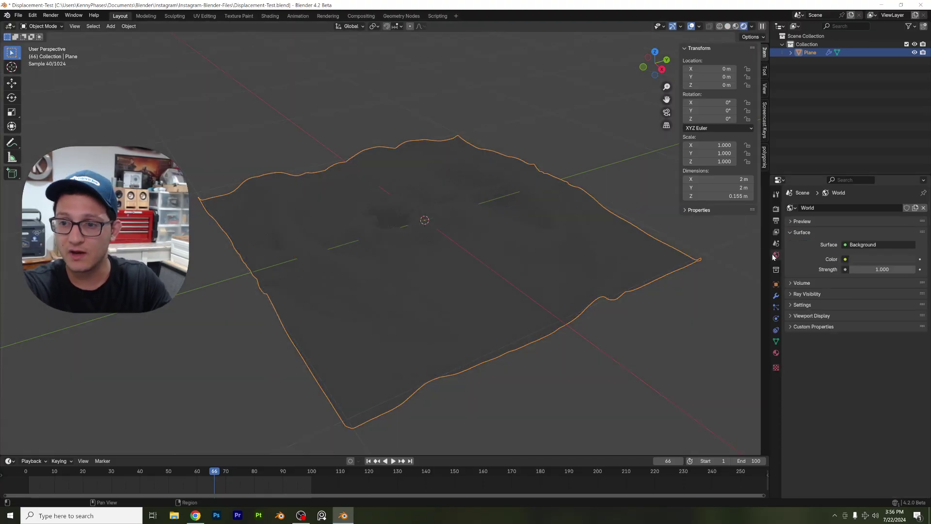
click(845, 259)
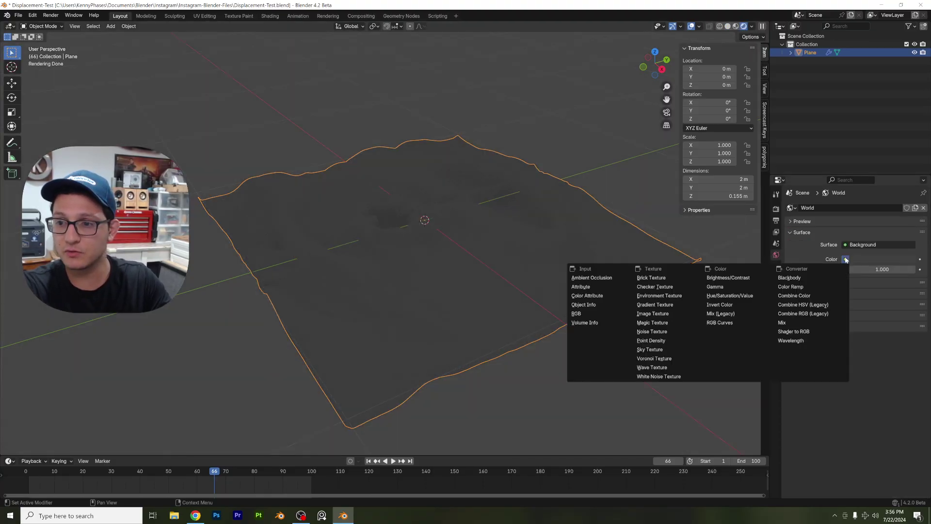
click(680, 296)
click(877, 273)
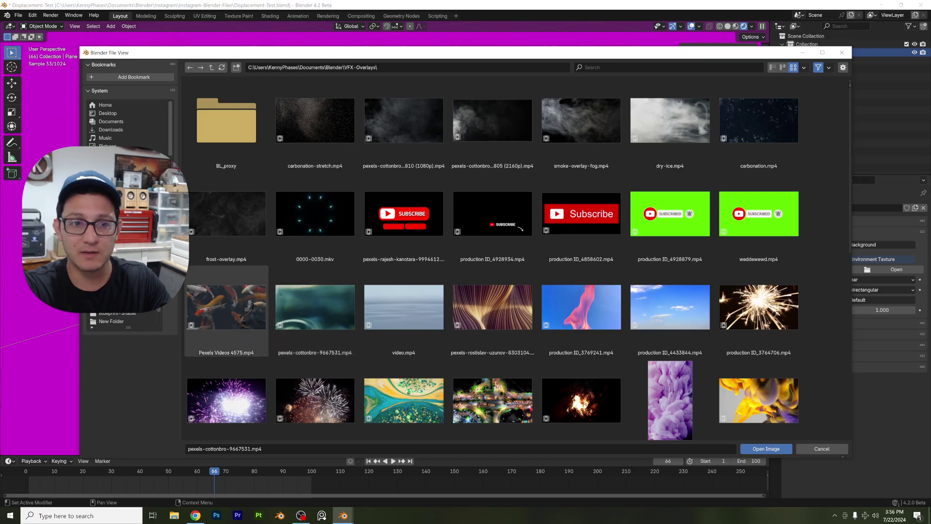
click(116, 247)
double_click(492, 122)
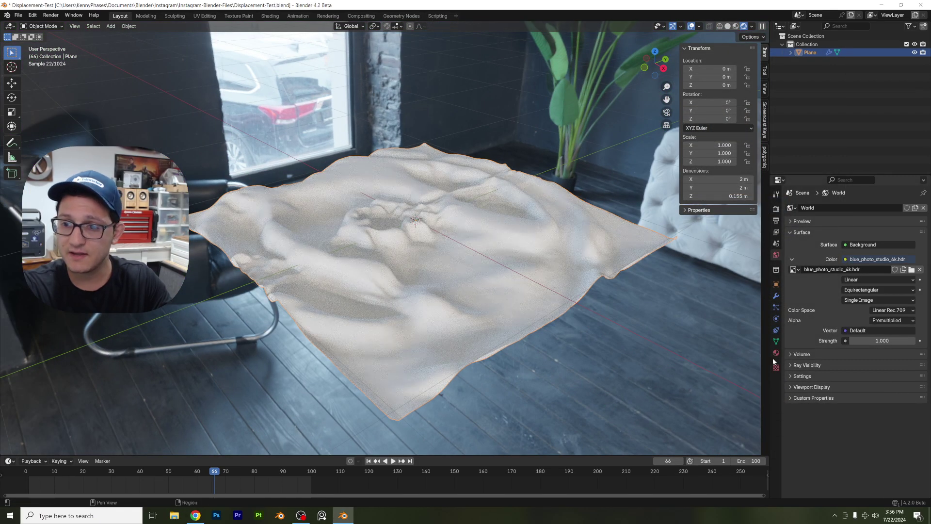
Change the plane material's surface shader to Glass BSDF.
click(775, 354)
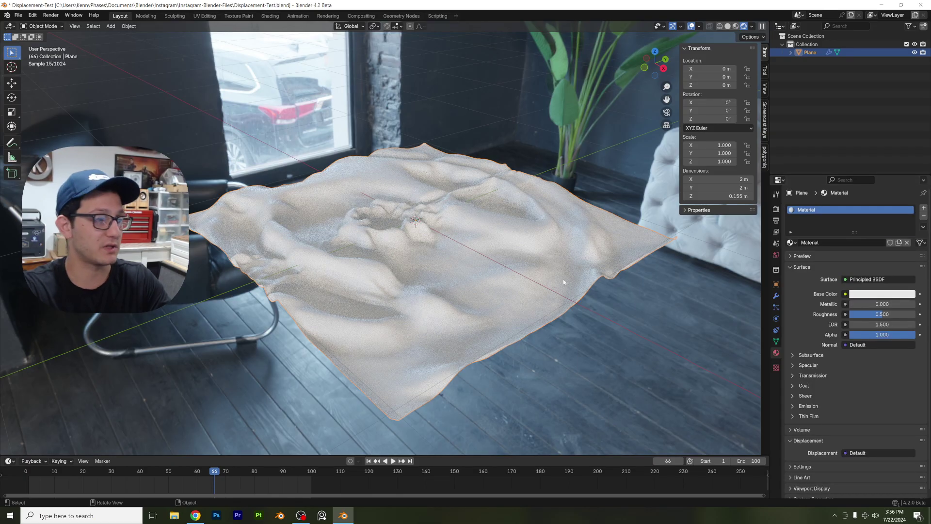
click(872, 279)
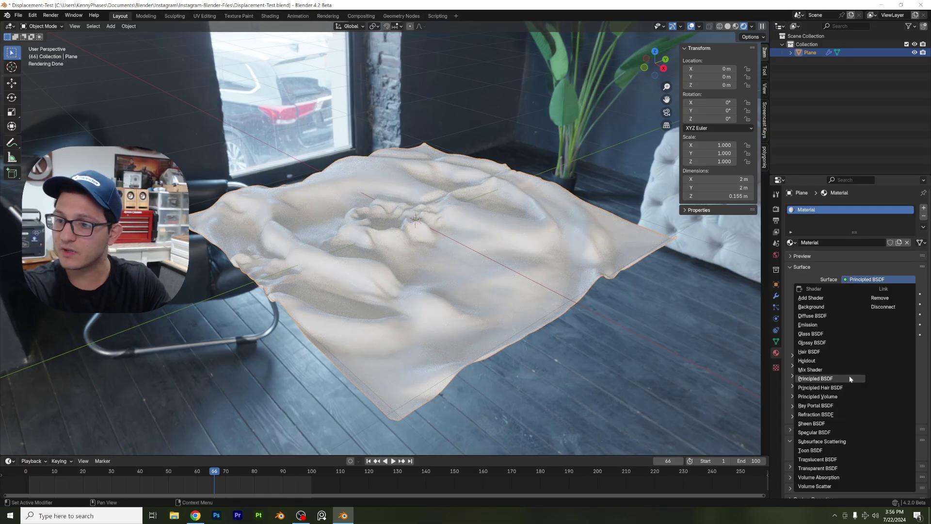
click(829, 335)
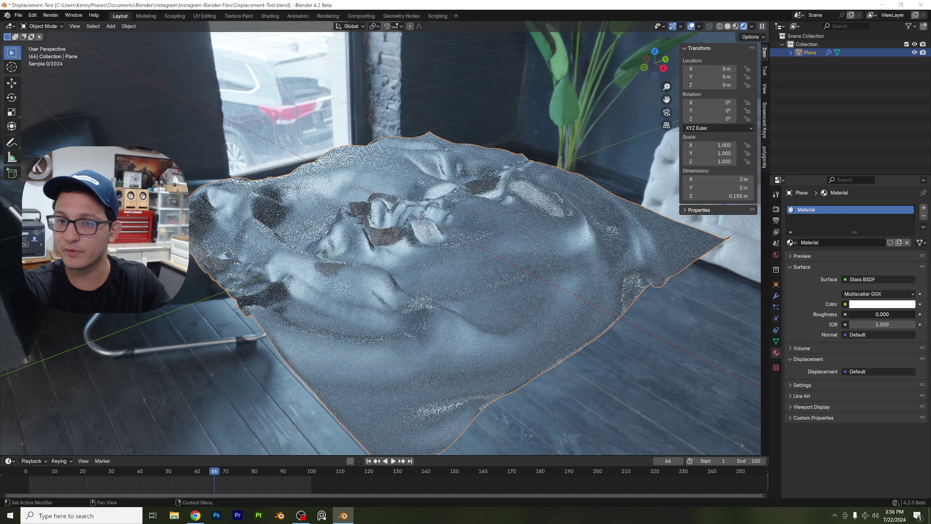
middle_drag(490, 250, 502, 248)
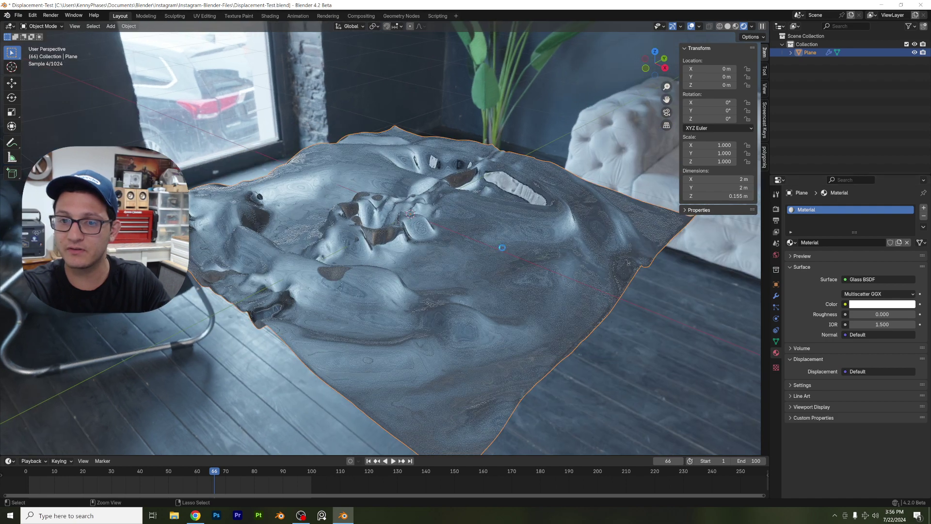
Play the animation from near the start and examine the rippling glass plane from several sides in the rendered view.
click(34, 472)
key(space)
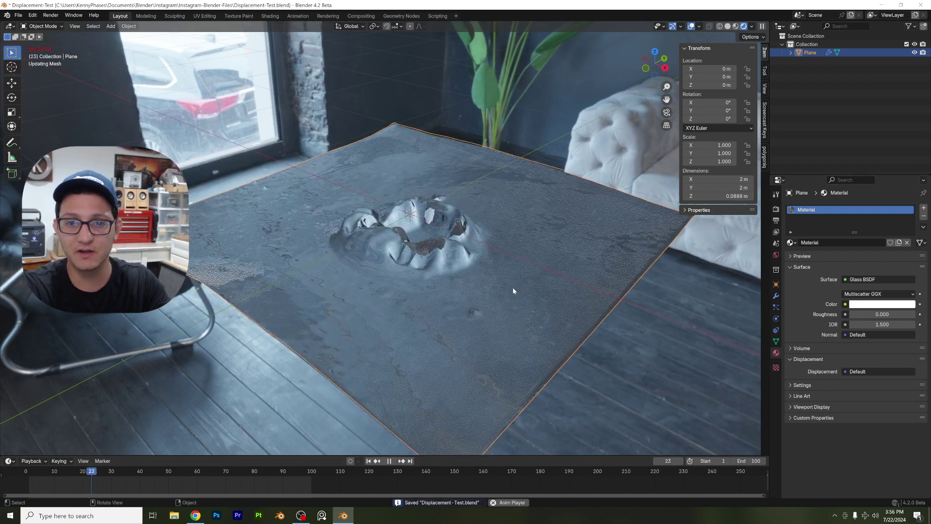
key(space)
middle_drag(508, 243, 502, 255)
key(space)
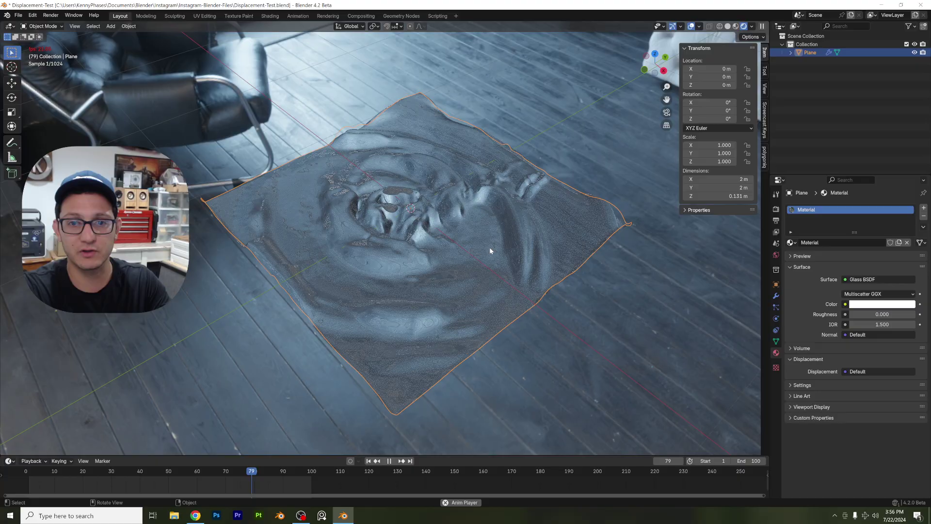
middle_drag(529, 219, 533, 212)
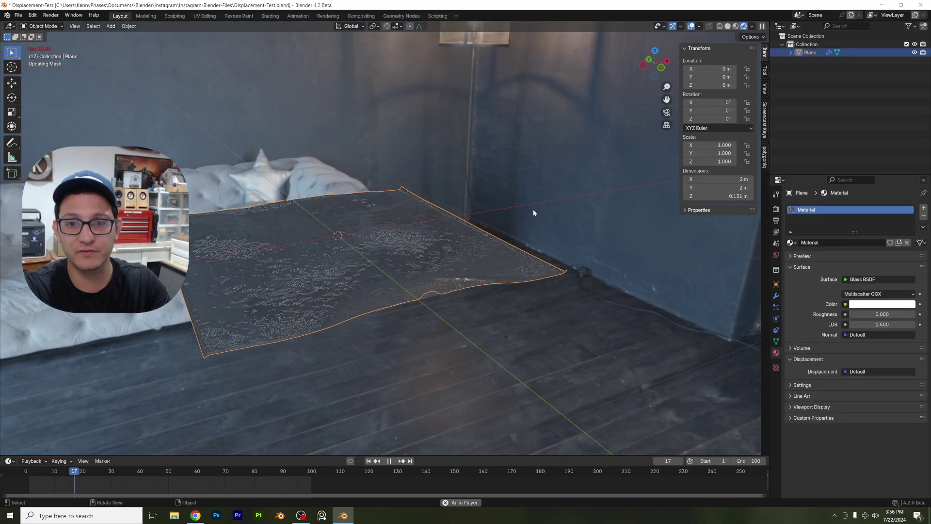
middle_drag(455, 224, 509, 215)
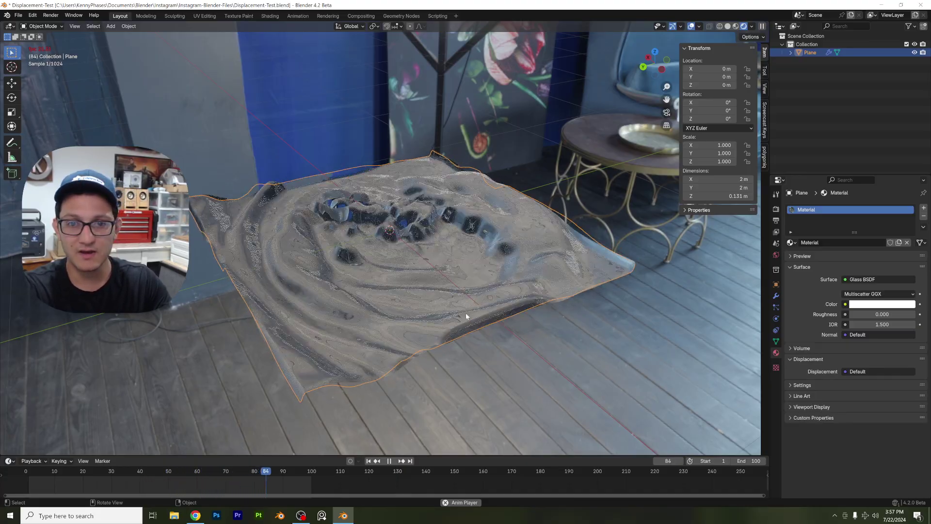
middle_drag(391, 377, 440, 340)
key(space)
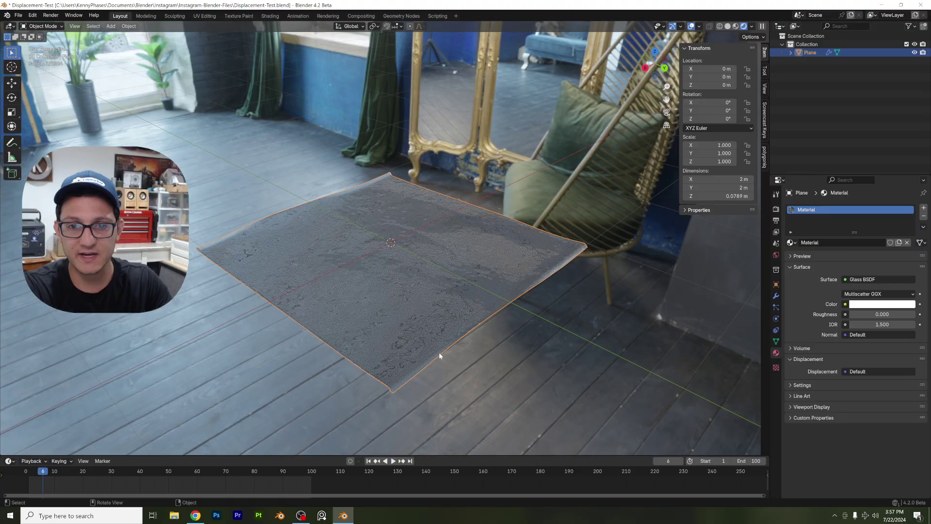
Set the displacement texture's movie file to the golden wavy-lines clip ending in 8303104.mp4.
click(776, 367)
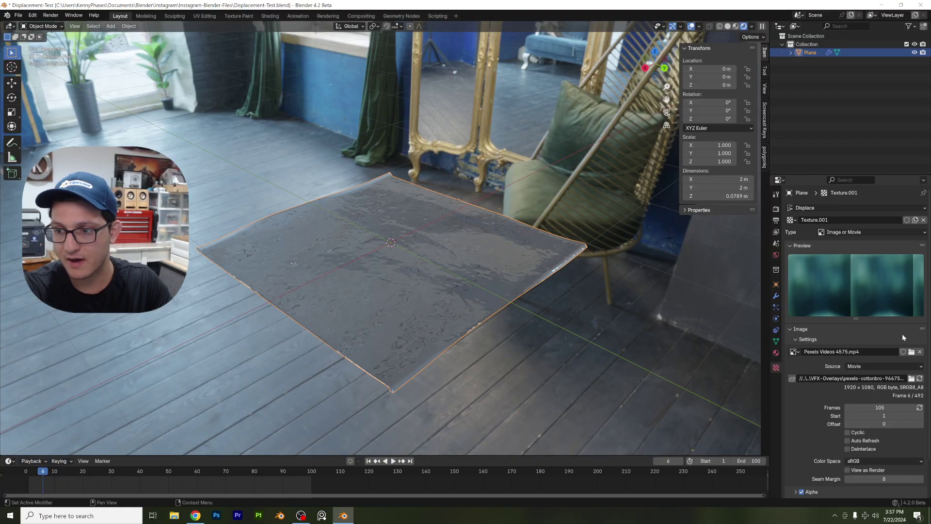
click(913, 378)
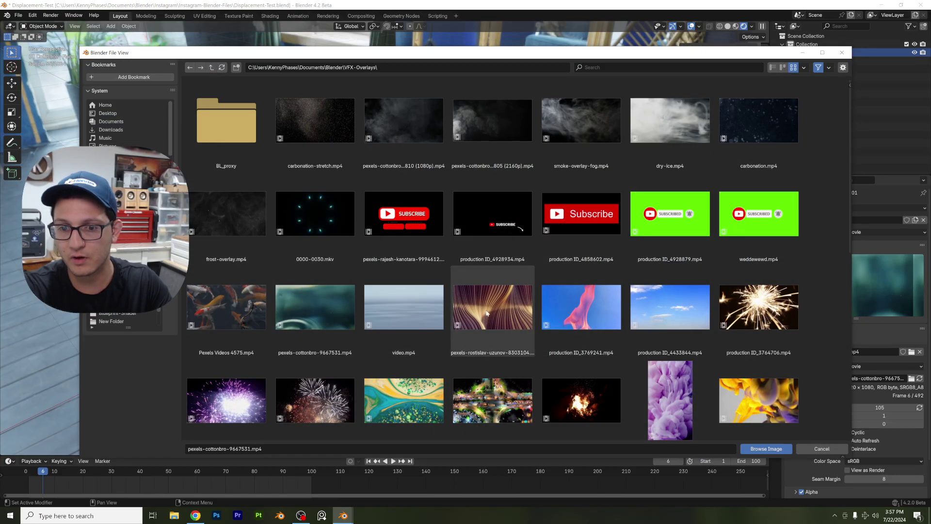
double_click(489, 319)
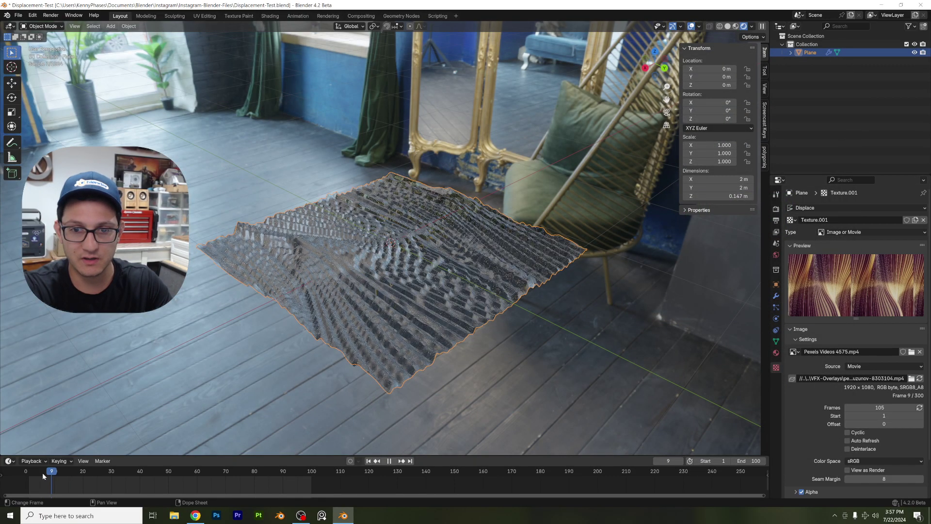
scroll(323, 309, up, 4)
middle_drag(323, 310, 388, 253)
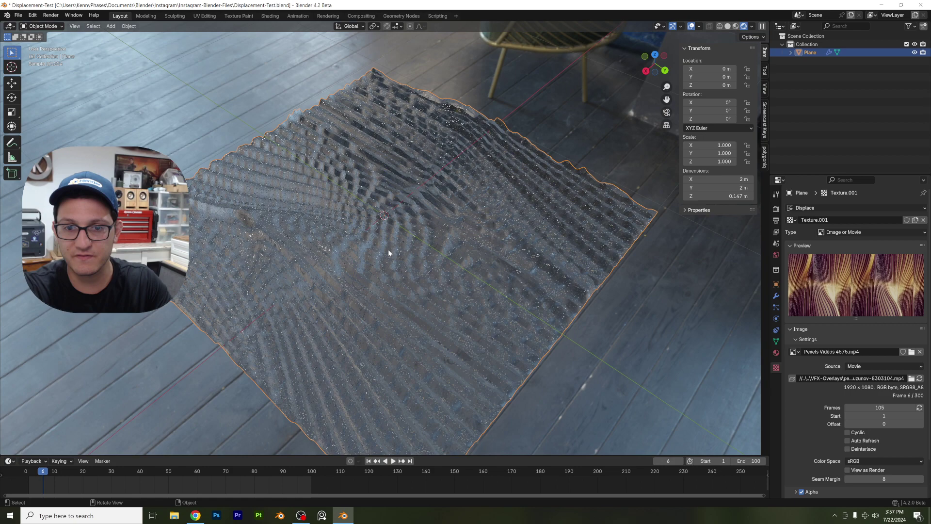
Play the wavy-line displacement in solid shading and again in rendered shading to compare the surface's appearance.
click(727, 26)
key(space)
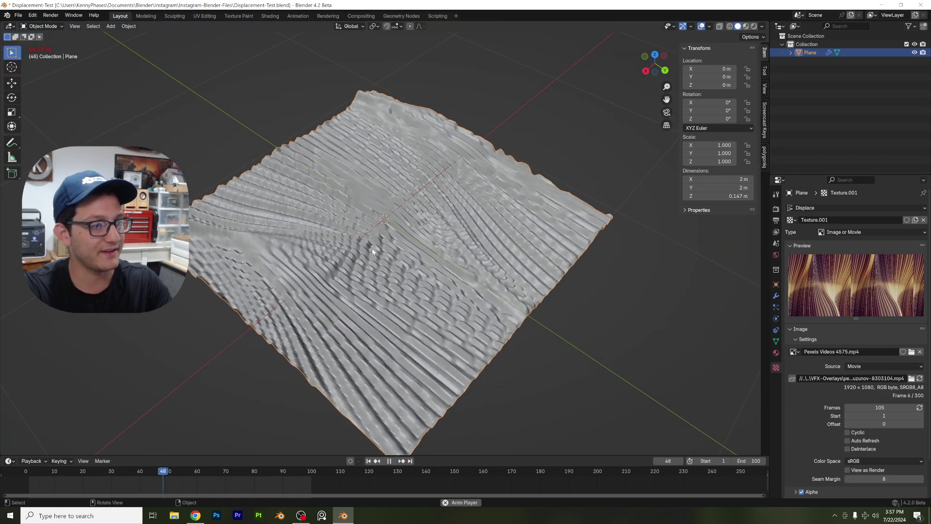
scroll(387, 253, up, 1)
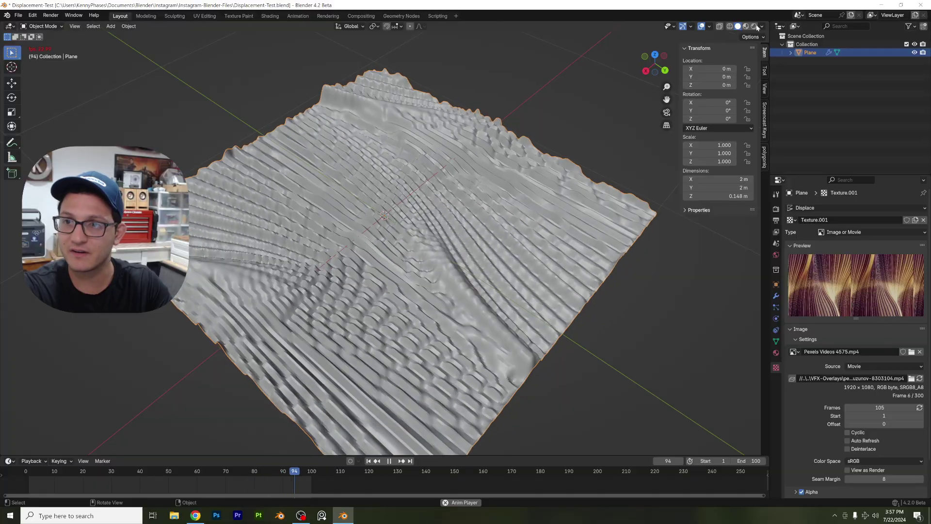
key(z)
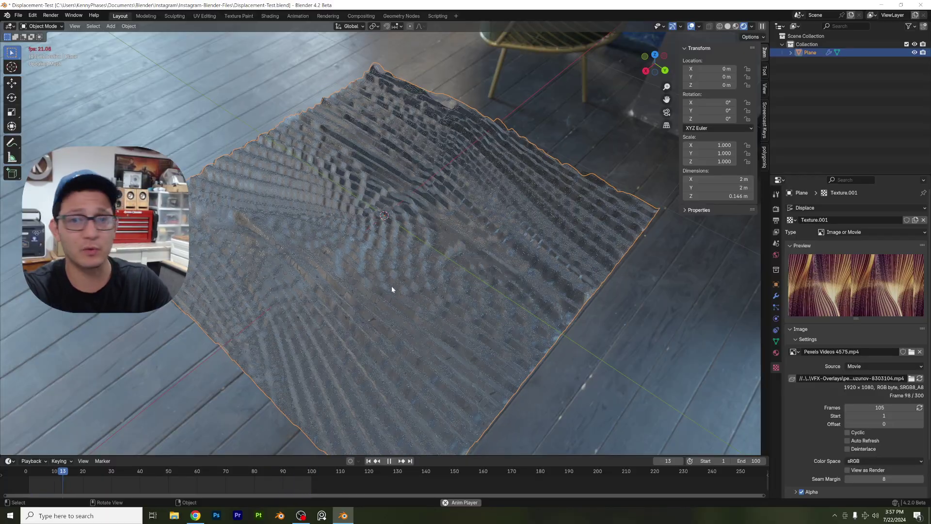
key(space)
Set the displacement texture's movie file to the beach waves clip production ID_4662765.mp4.
click(911, 378)
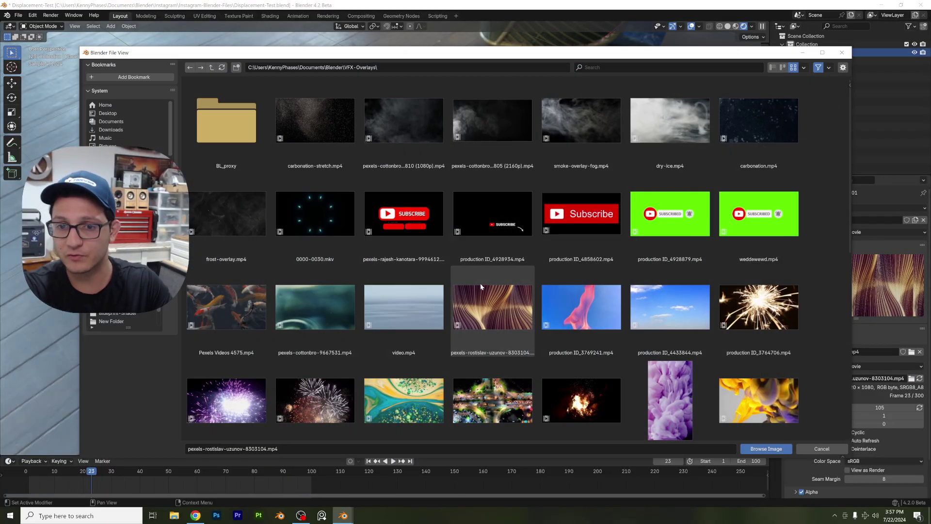
scroll(480, 283, down, 4)
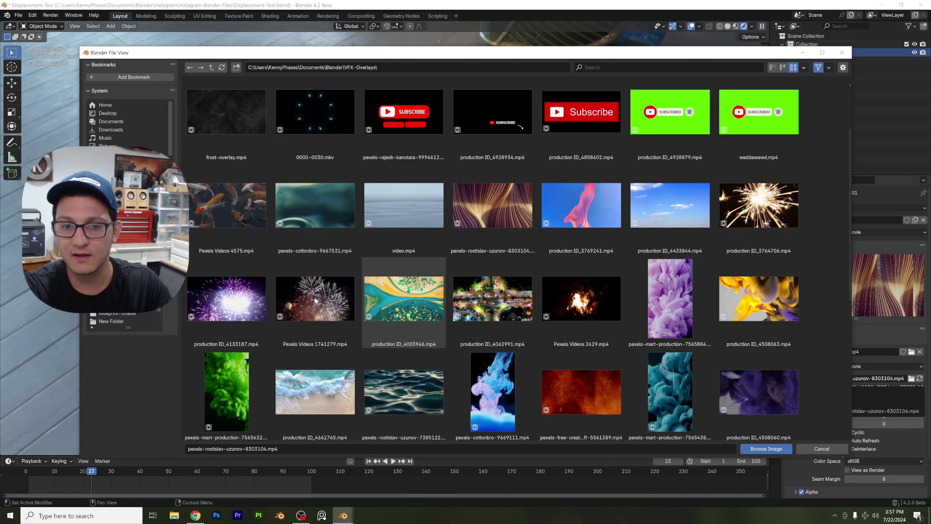
scroll(419, 356, down, 1)
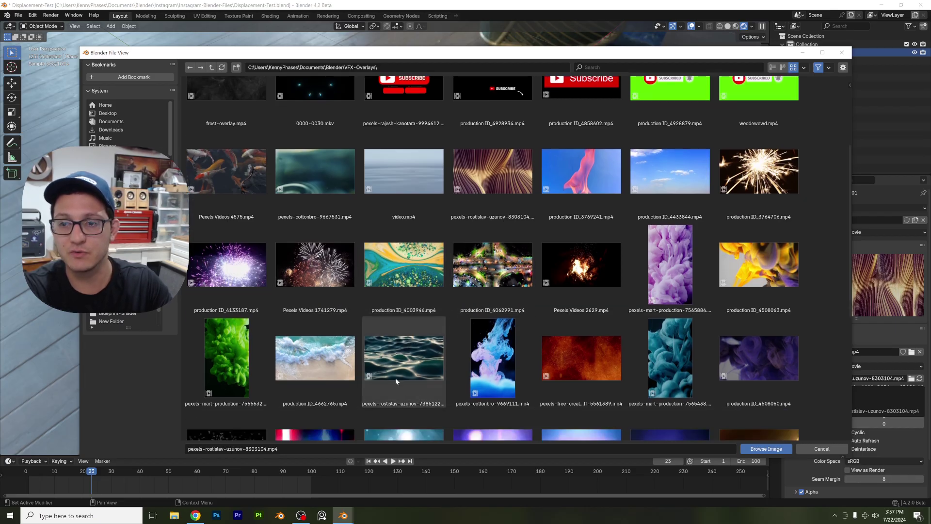
double_click(309, 364)
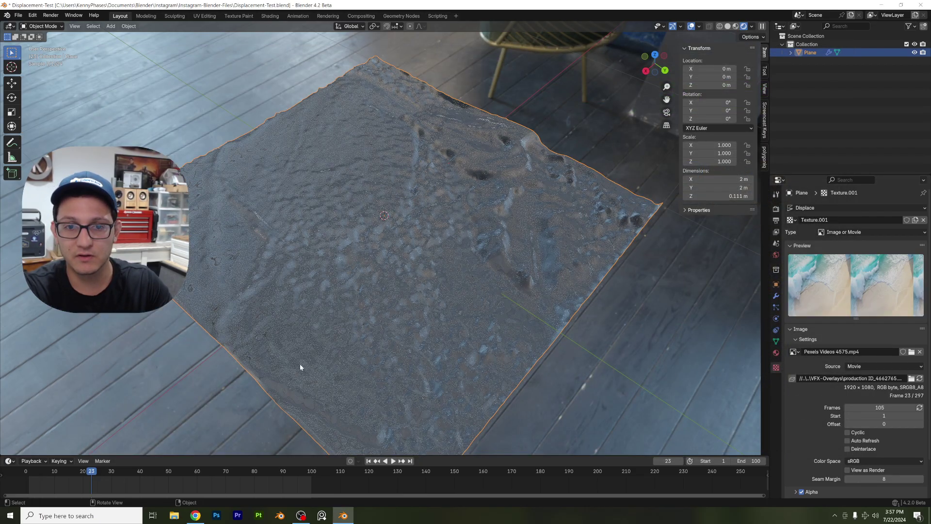
Switch the viewport to solid shading and play the animation to examine the beach-wave displacement.
click(729, 27)
key(space)
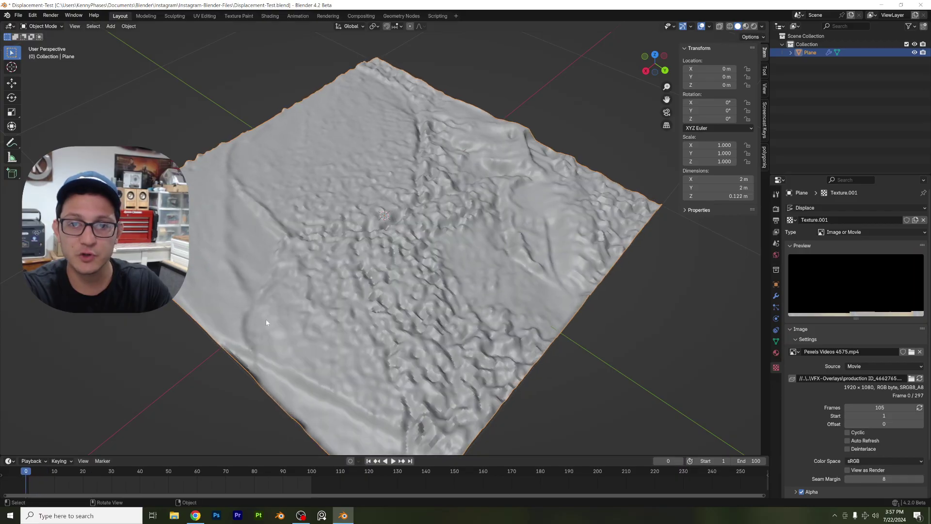
middle_drag(416, 245, 368, 255)
key(space)
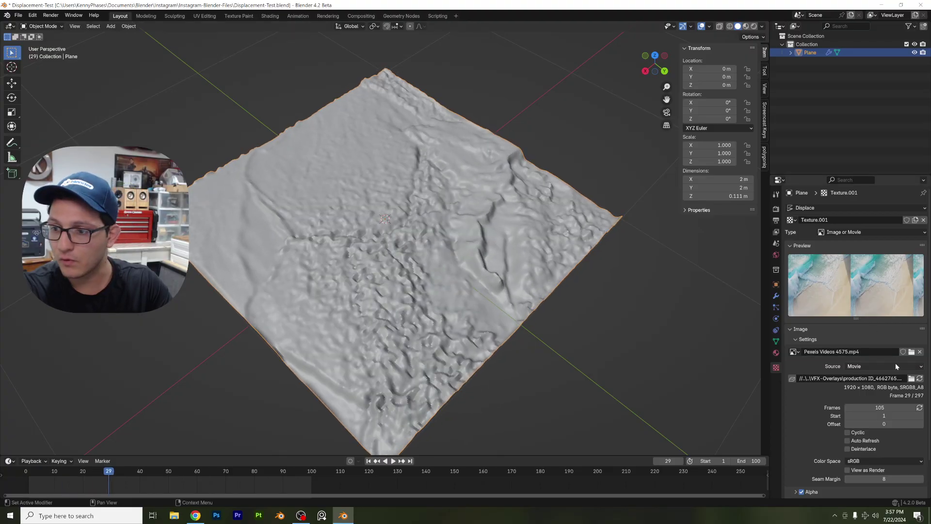
Load production ID_4062991.mp4 as the displacement texture's image and set its frame count to 91.
click(912, 351)
scroll(444, 328, down, 8)
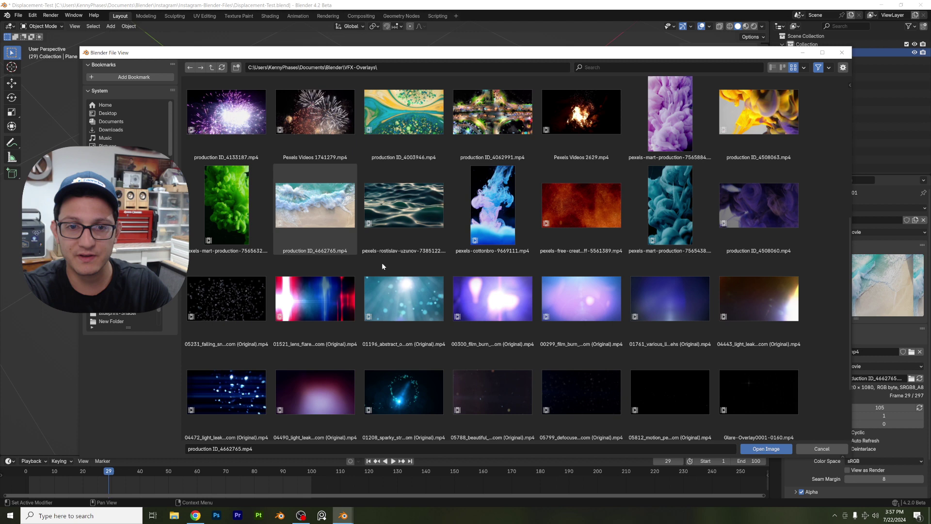
scroll(445, 278, up, 3)
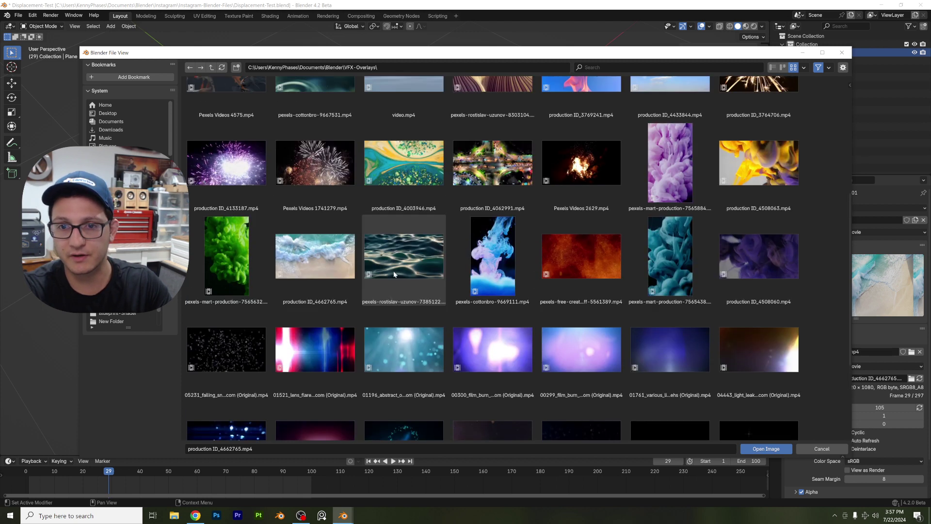
double_click(493, 198)
key(ctrl+z)
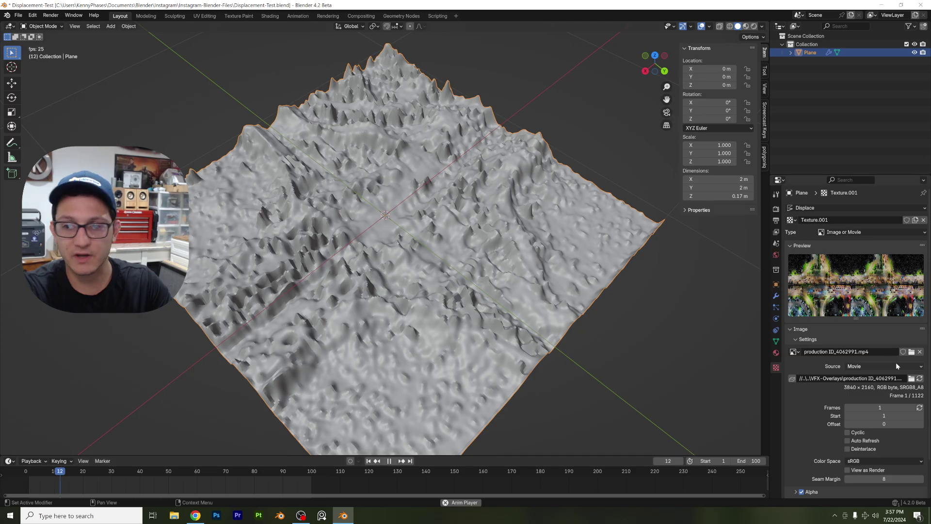
drag(881, 404, 560, 402)
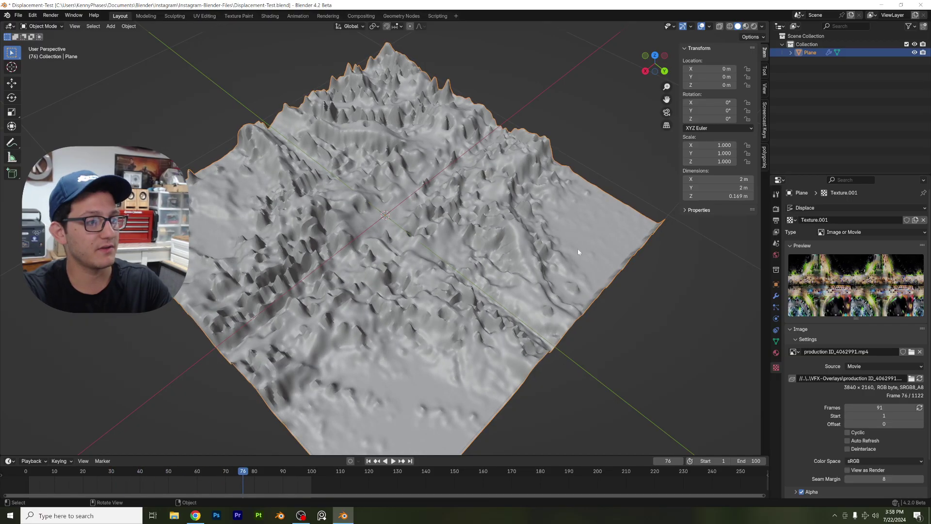
Play the animation and examine the traffic-clip displacement up close, including at frame 35.
scroll(482, 218, up, 3)
key(space)
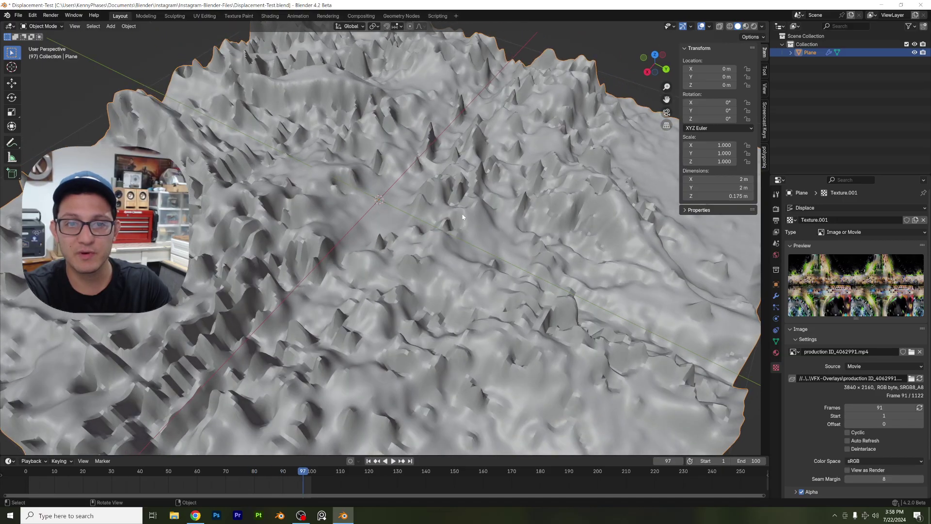
click(124, 476)
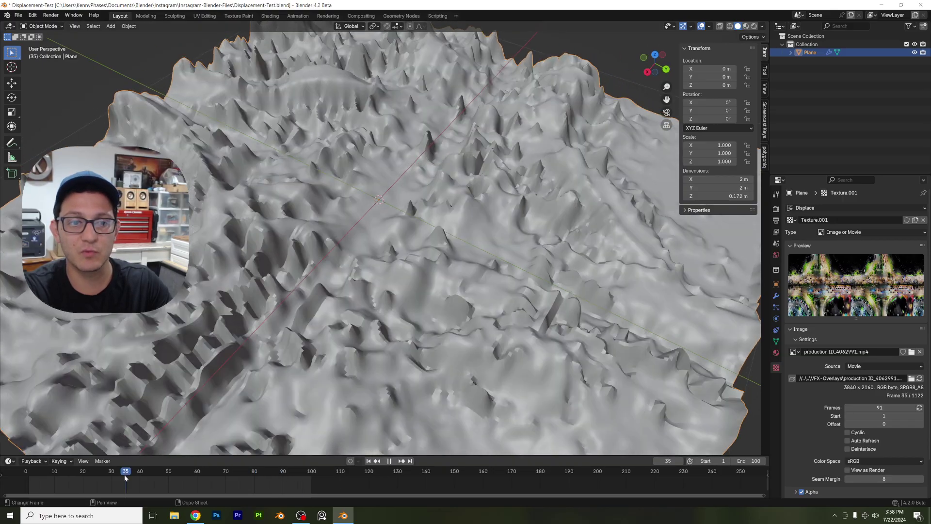
Subdivide the plane's mesh once more, save the file, and return the animation to frame 1.
key(Tab)
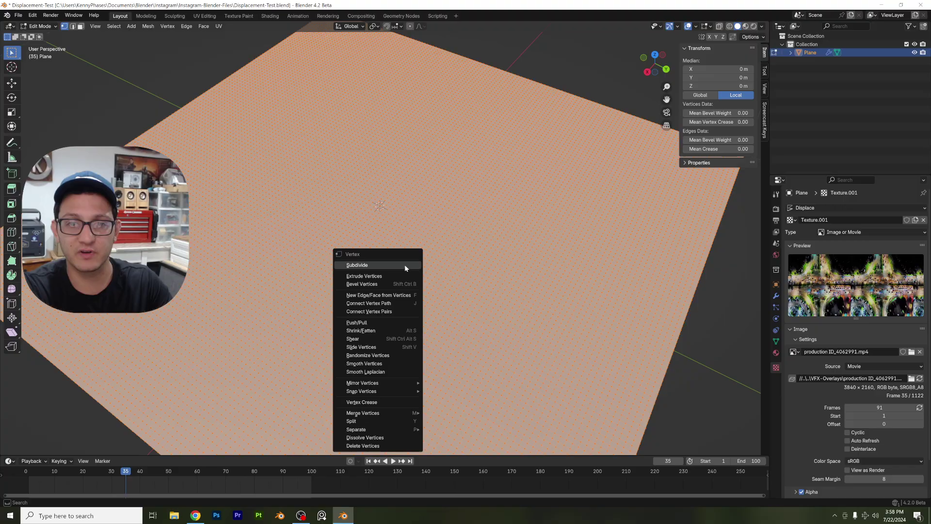
click(357, 265)
key(Tab)
key(ctrl+s)
click(28, 473)
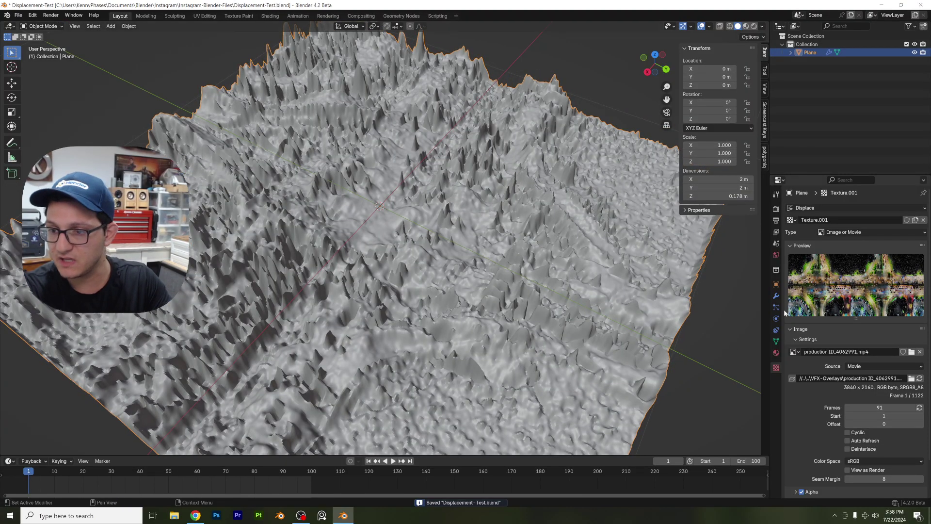
Set the Displace modifier's strength to 0.05 after trying 0.01, and play the animation to preview it.
click(776, 296)
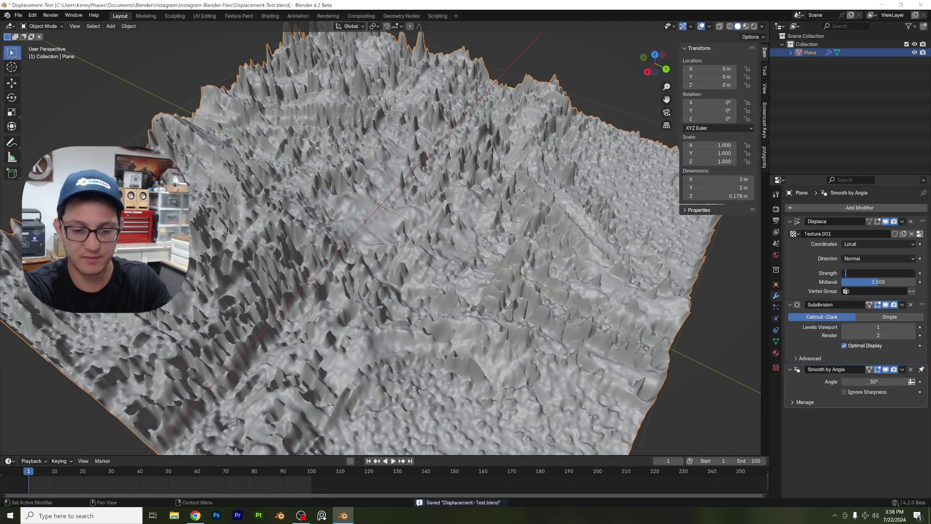
text(0.01)
key(Return)
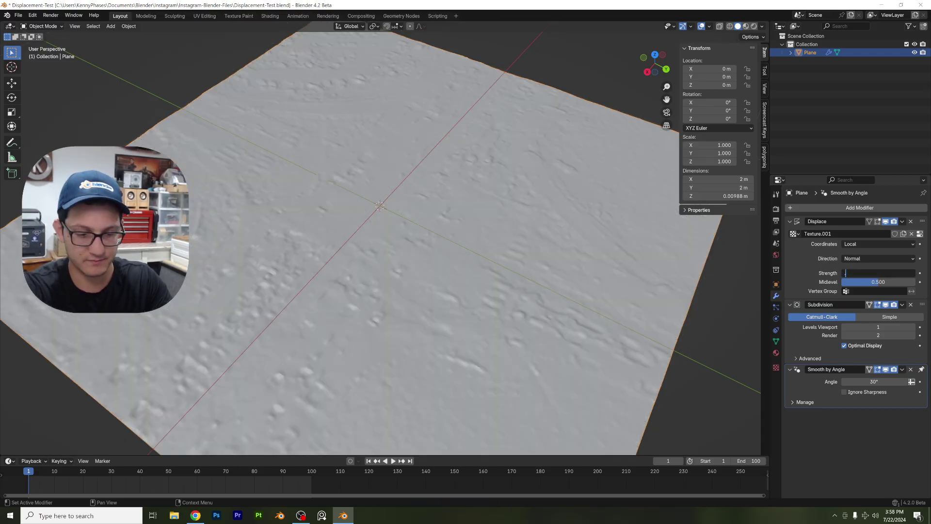
text(0.05)
key(Return)
key(space)
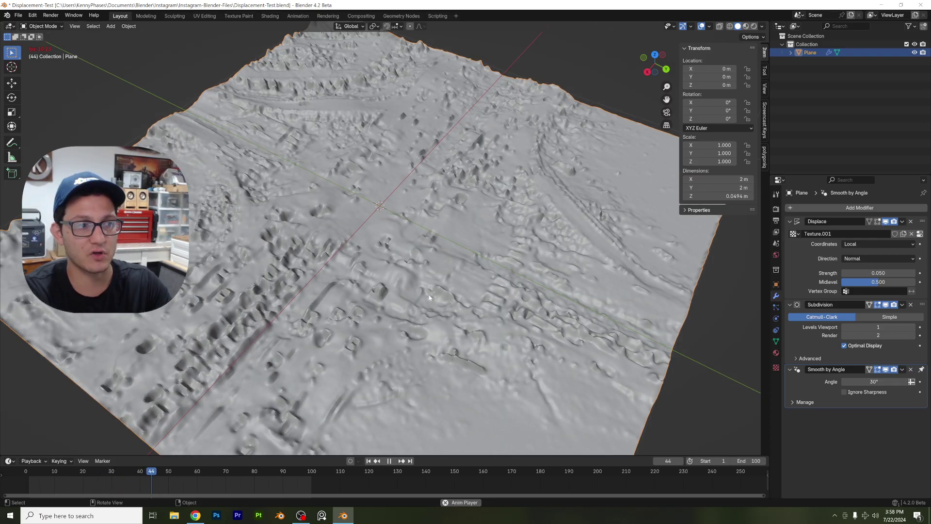
key(space)
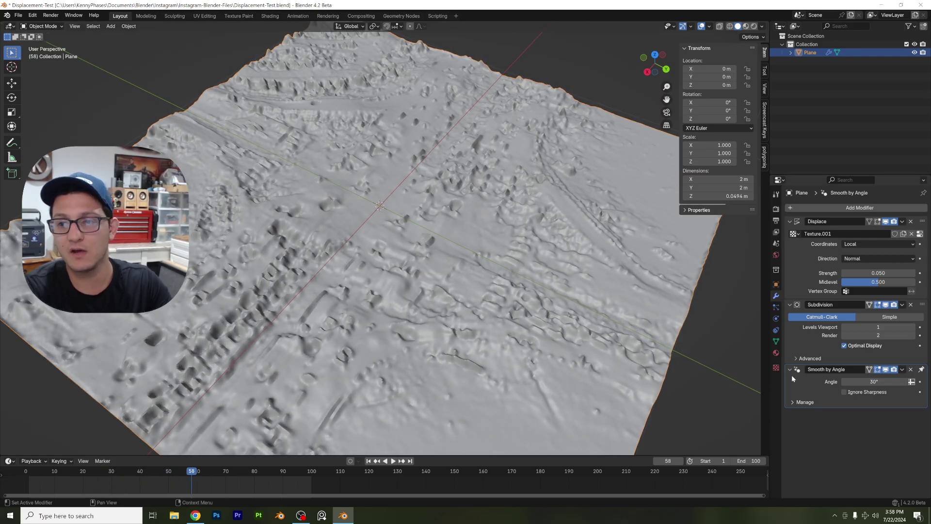
Set the displacement texture's movie file to 0000-0030.mkv.
click(776, 369)
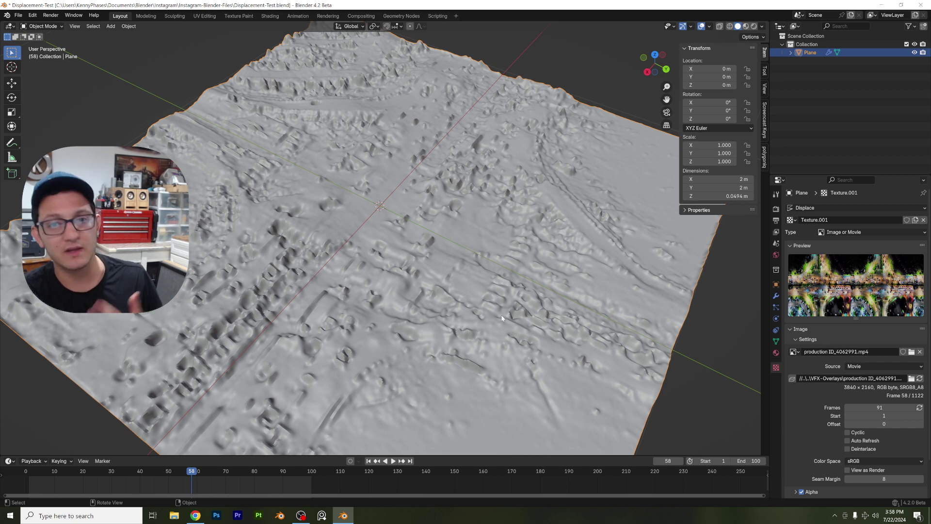
click(912, 379)
scroll(535, 329, down, 5)
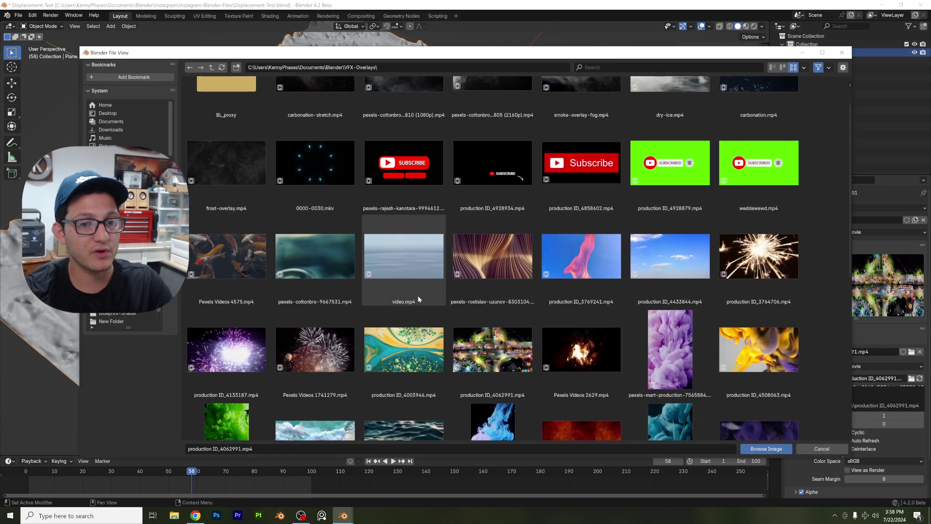
scroll(707, 277, down, 4)
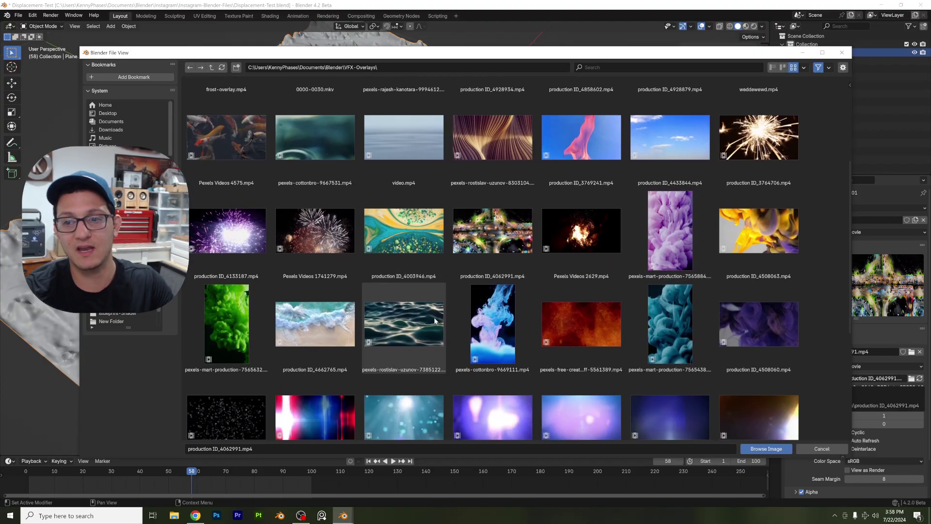
scroll(571, 204, up, 8)
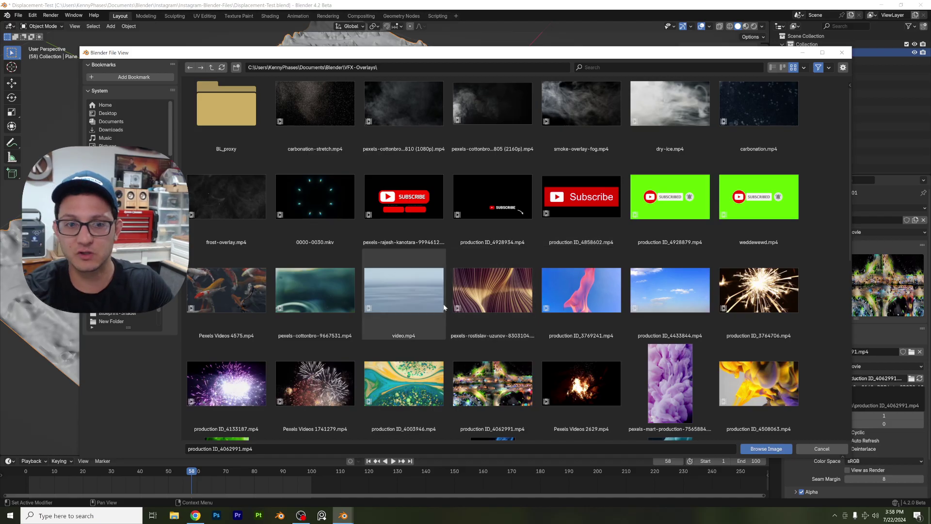
scroll(444, 307, up, 1)
click(322, 213)
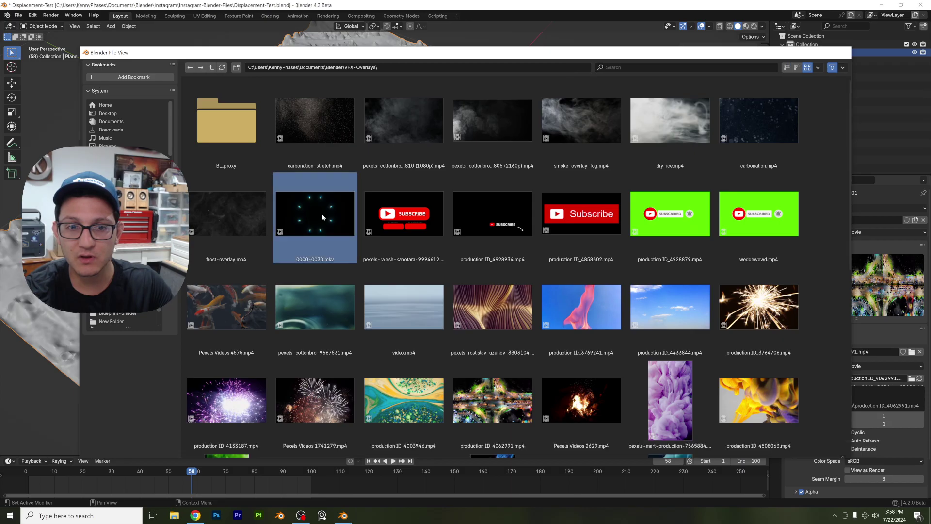
double_click(322, 213)
Play the animation from near the start and examine the bumps produced by the glowing-dots clip.
middle_drag(308, 378, 203, 429)
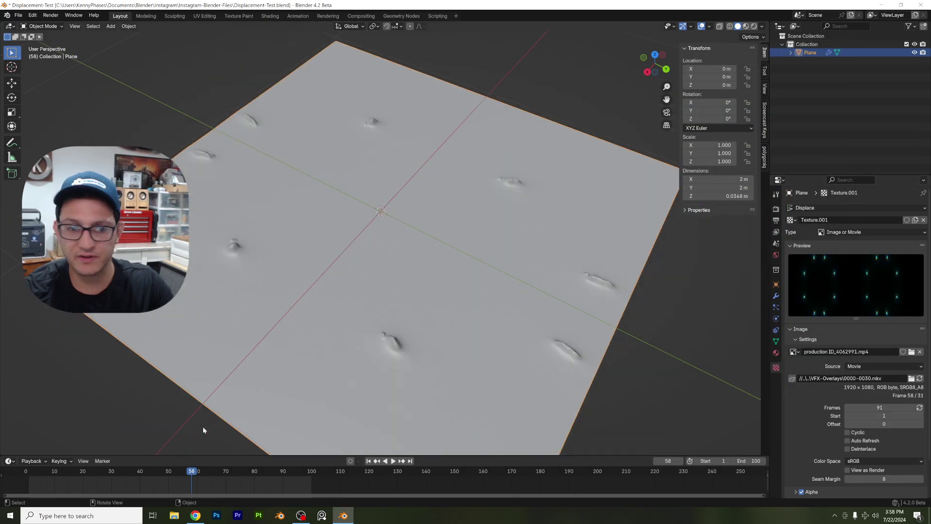
click(32, 468)
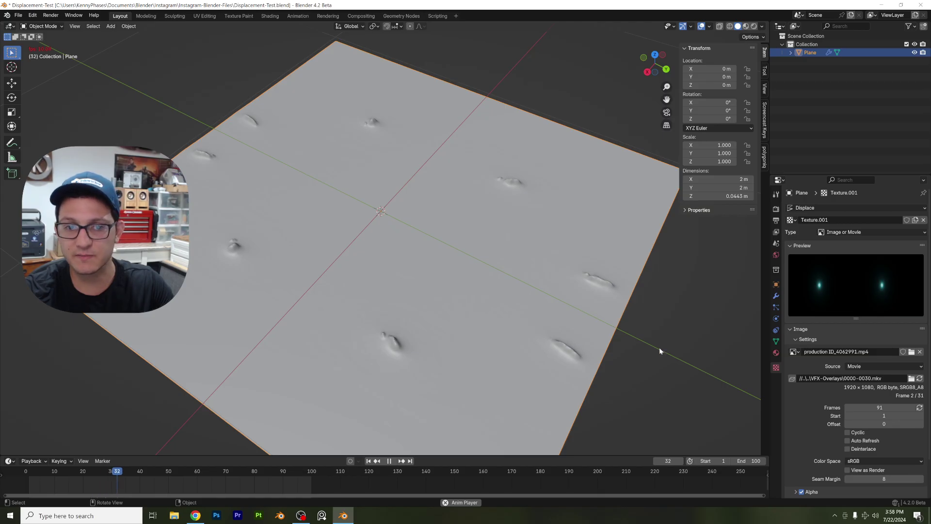
key(space)
Set the texture's movie file to the water ripple clip pexels-cottonbro-9667531.mp4 and play it from near the start.
click(911, 378)
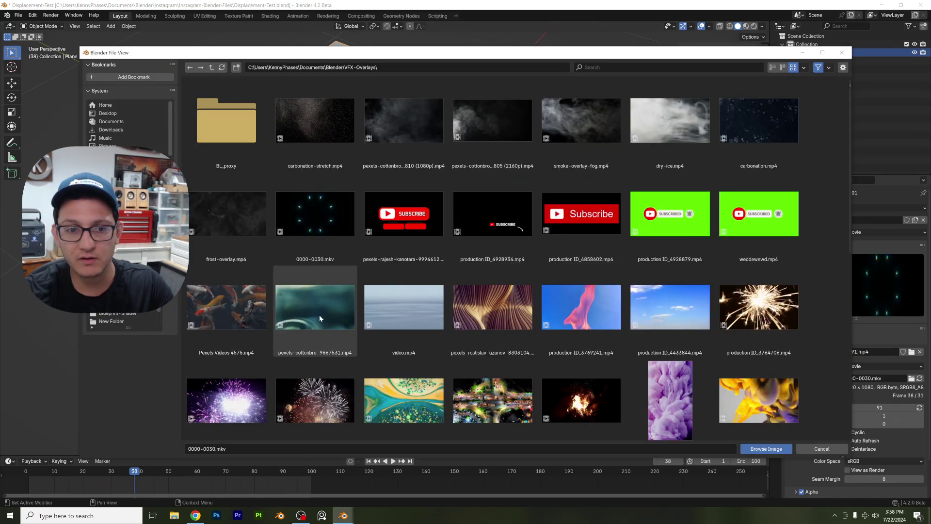
double_click(336, 243)
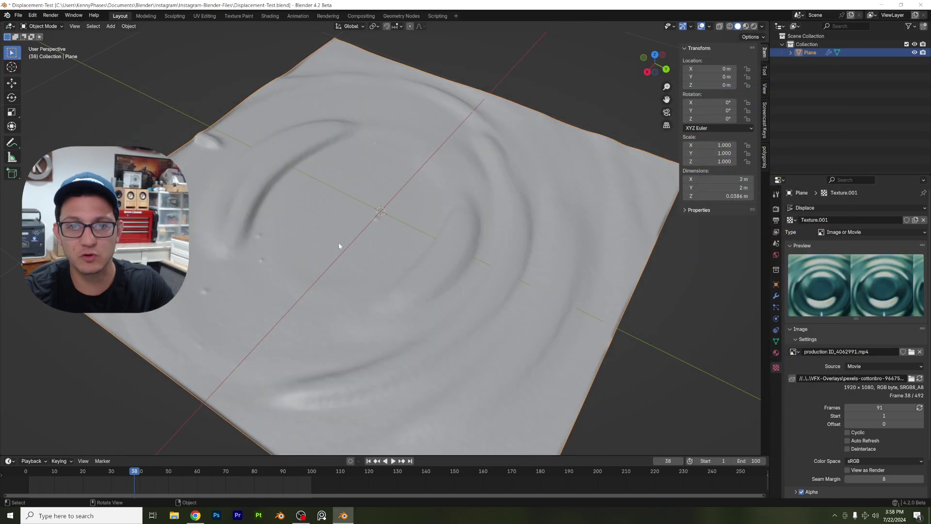
click(40, 469)
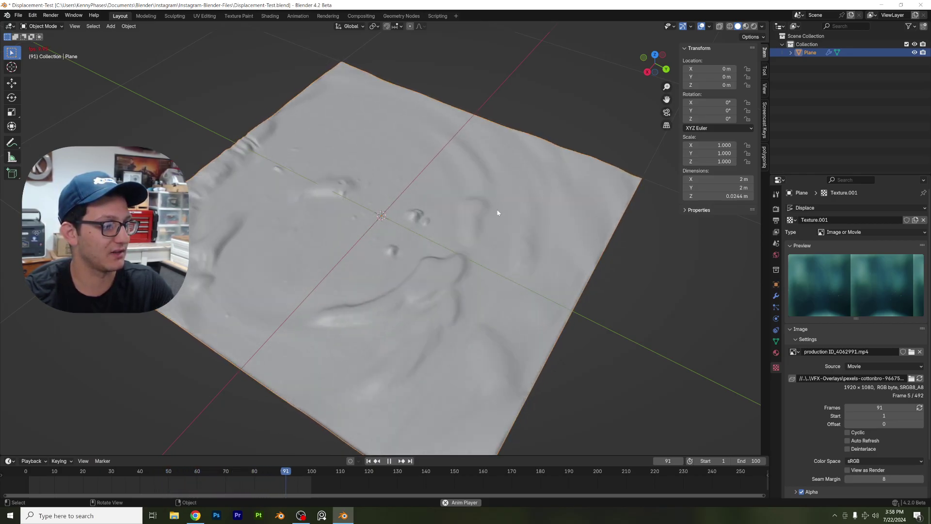
key(Escape)
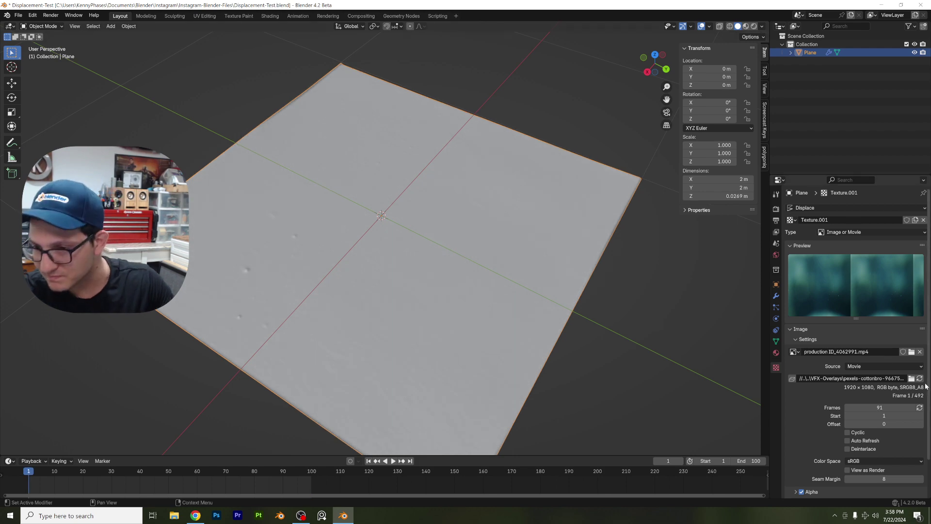
Set the displacement texture's movie file to the falling snow clip whose name begins with 05231.
click(911, 378)
scroll(475, 319, down, 8)
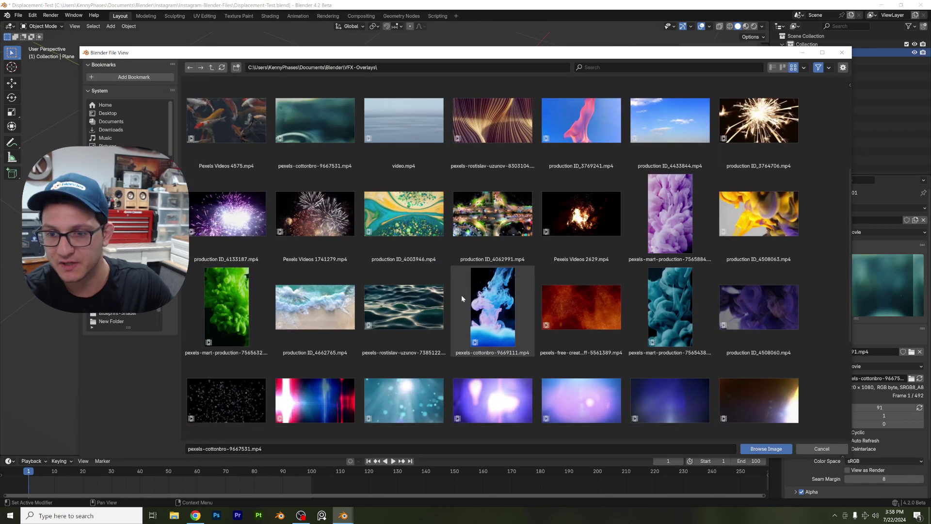
scroll(572, 275, down, 3)
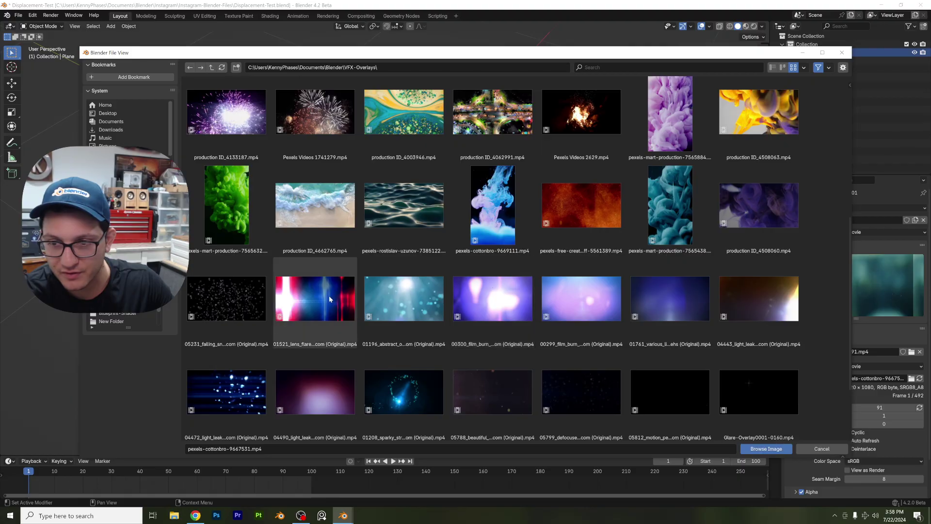
scroll(329, 296, down, 1)
double_click(246, 269)
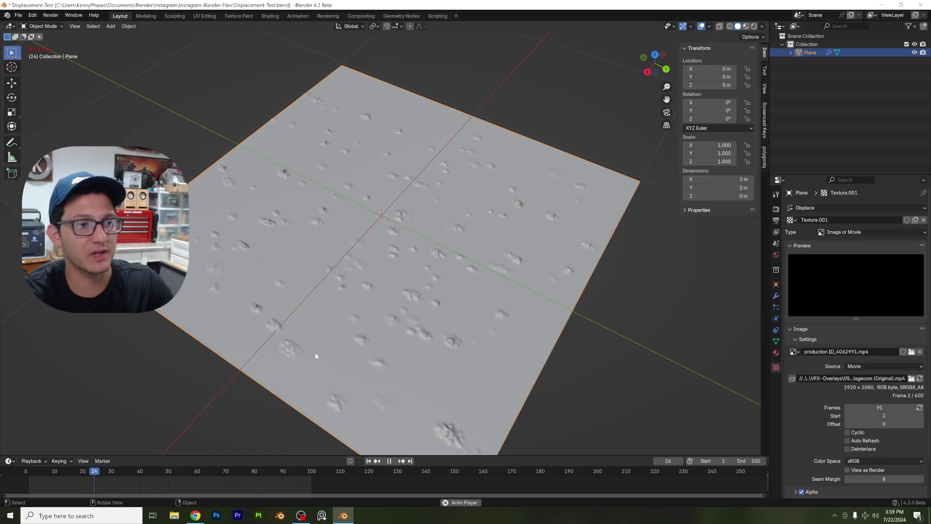
Examine the moving bumps produced by the falling snow clip from a lower angle, then stop the playback.
middle_drag(406, 342, 418, 330)
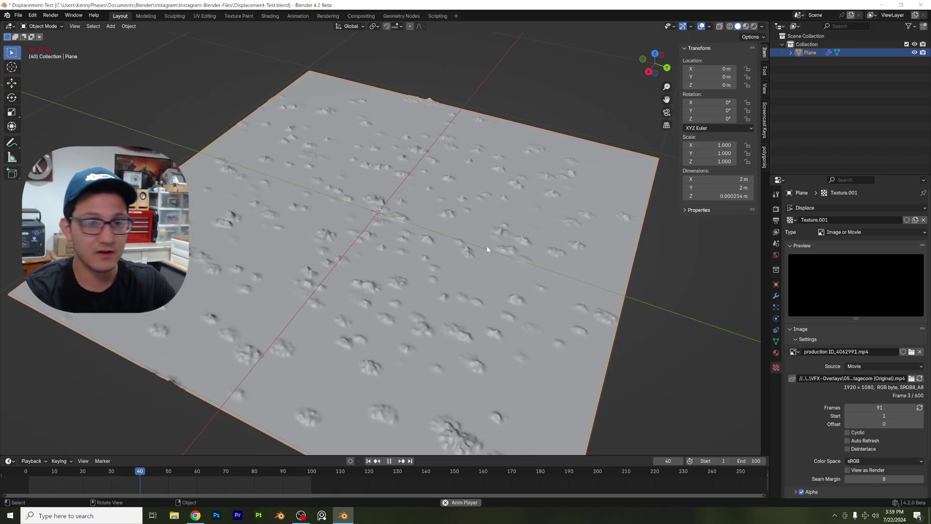
key(space)
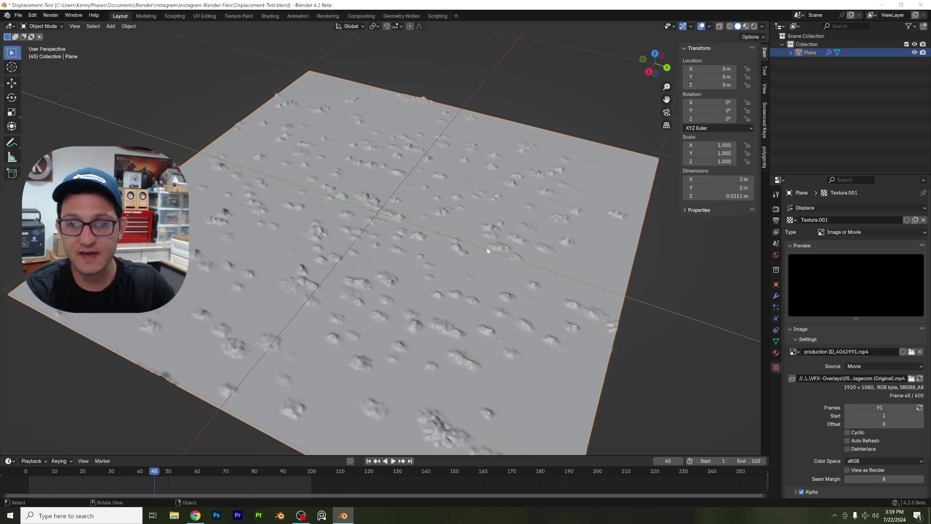
key(Return)
Set the displacement texture's movie file to the campfire clip Pexels Videos 2629.mp4 in the VFX-Overlays folder.
click(911, 378)
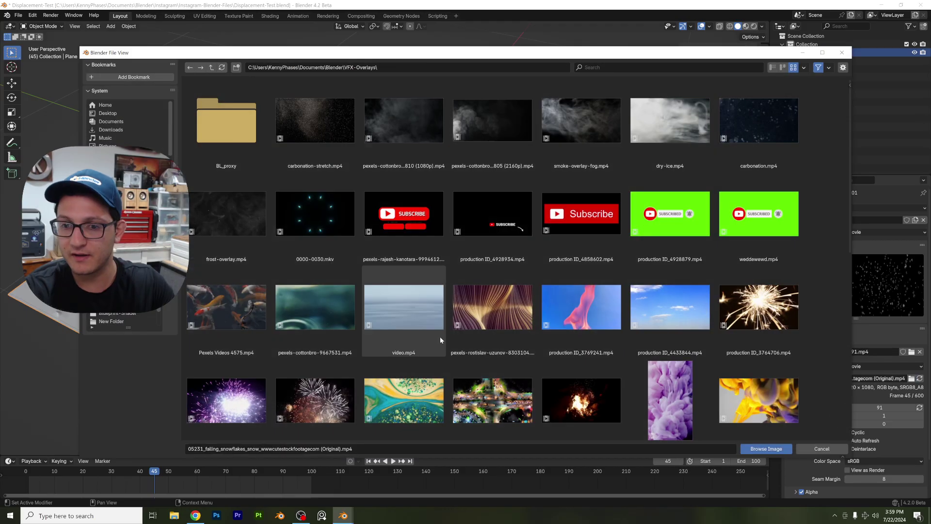
scroll(398, 328, down, 10)
scroll(399, 328, down, 3)
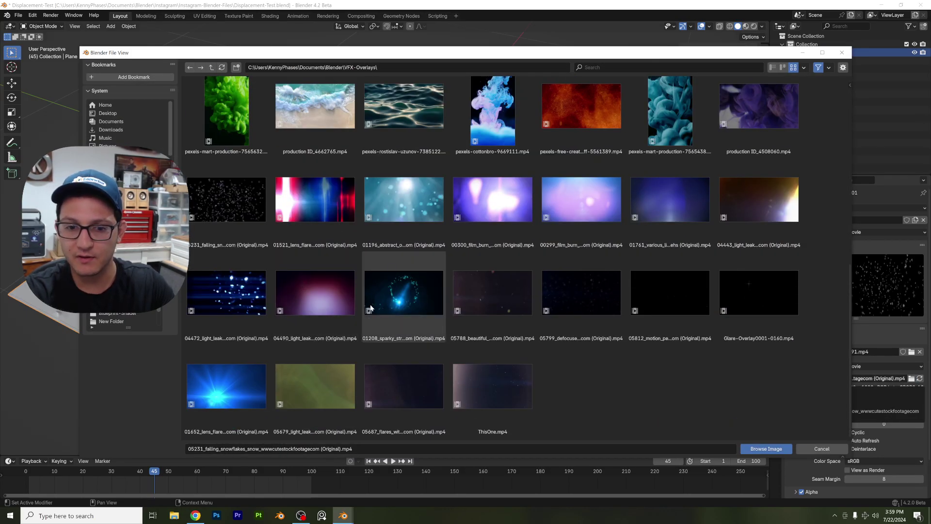
scroll(375, 302, up, 8)
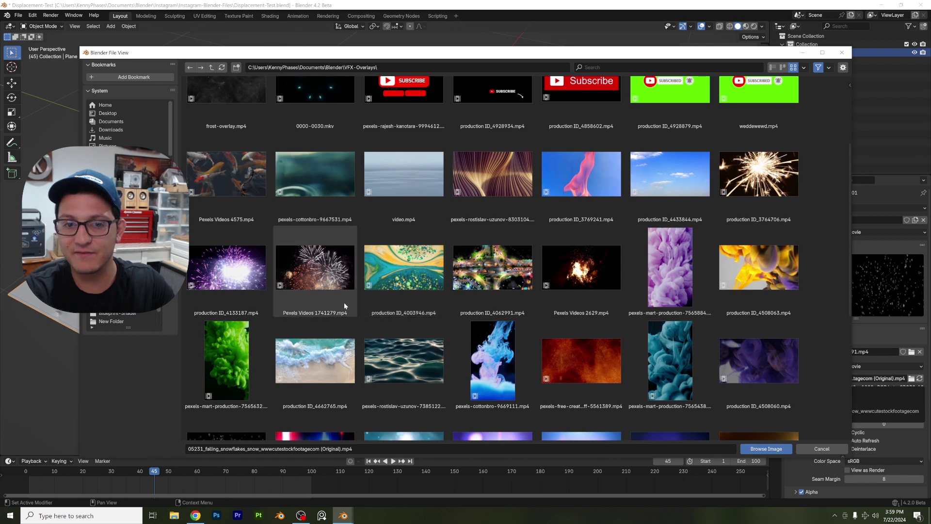
double_click(581, 267)
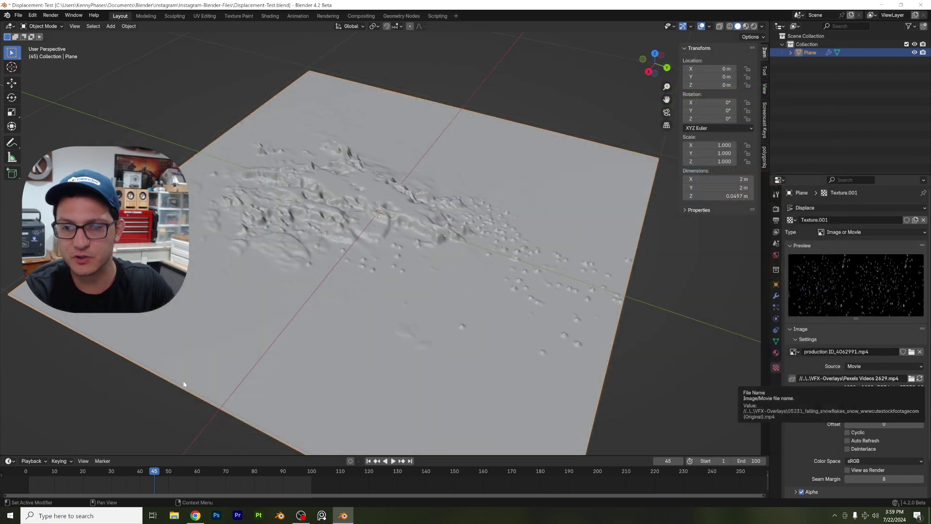
Play the animation from near the start, examine the campfire clip's displacement up close from several angles, and stop the playback.
click(32, 473)
key(space)
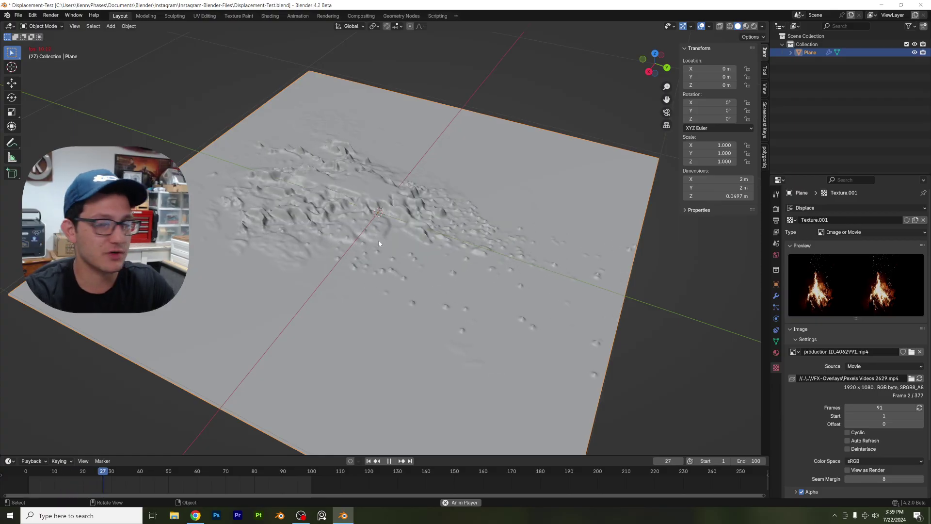
scroll(378, 240, up, 2)
middle_drag(379, 240, 388, 253)
scroll(377, 251, up, 3)
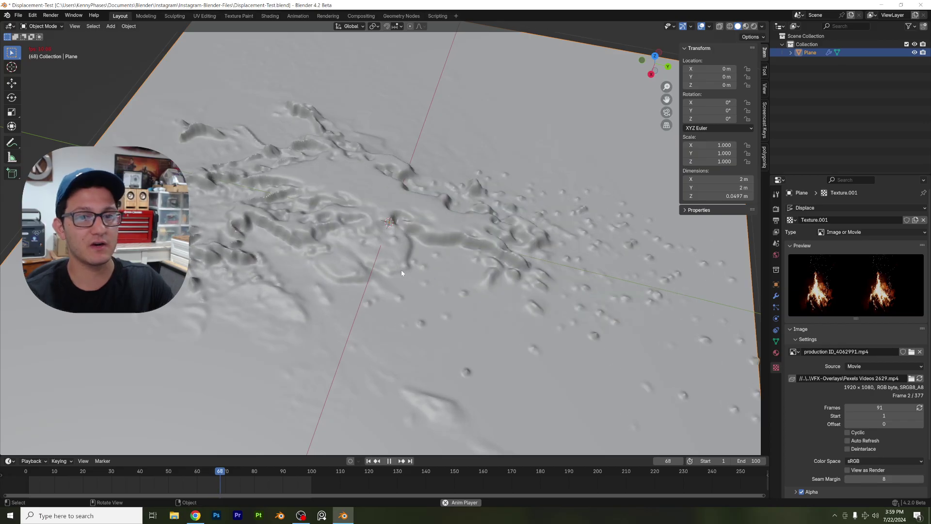
middle_drag(402, 273, 413, 250)
key(space)
scroll(501, 251, down, 1)
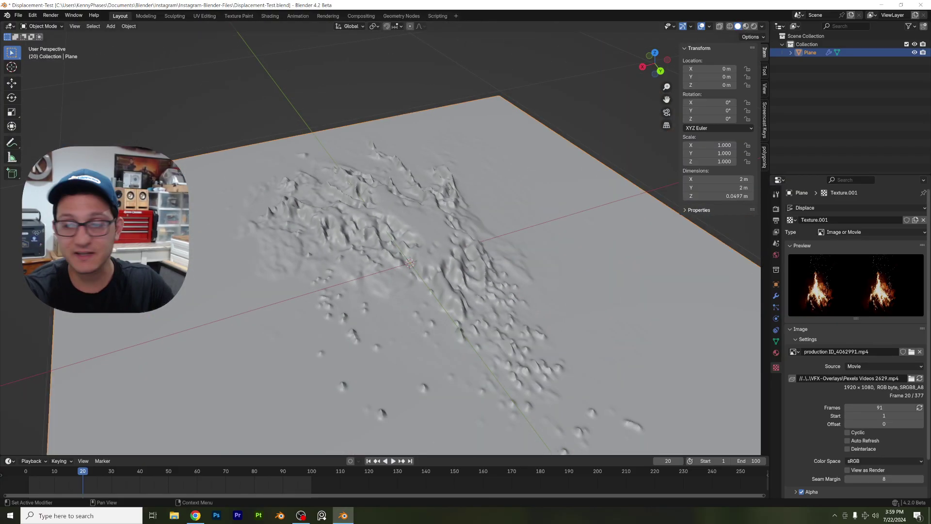
Browse the Downloads folder and set the displacement texture's movie file to the abstract golden shape clip pexels-rostislav-uzunov-7670836.mp4.
click(912, 379)
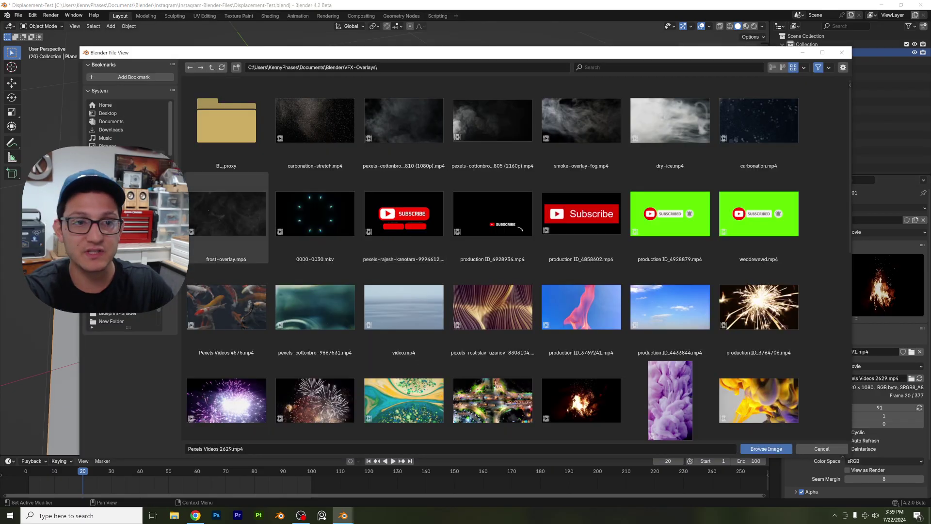
click(112, 130)
scroll(418, 319, down, 5)
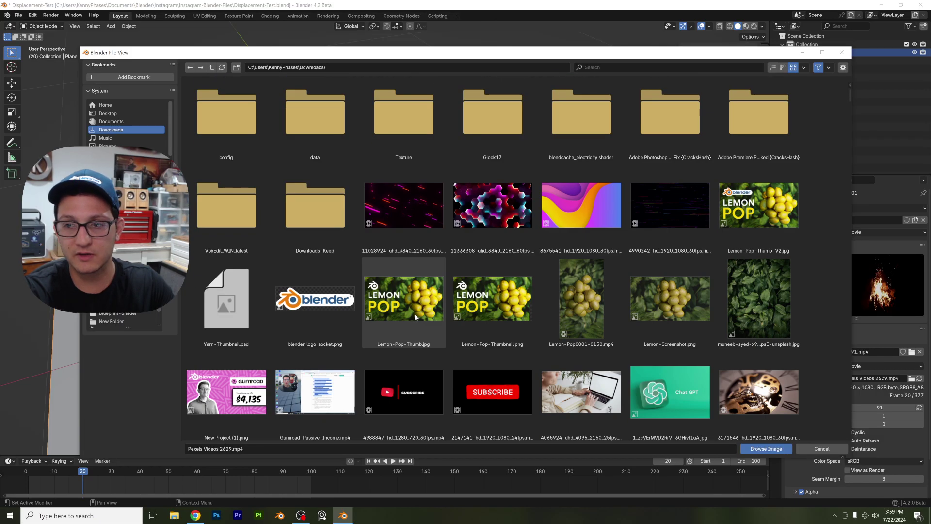
scroll(415, 317, down, 4)
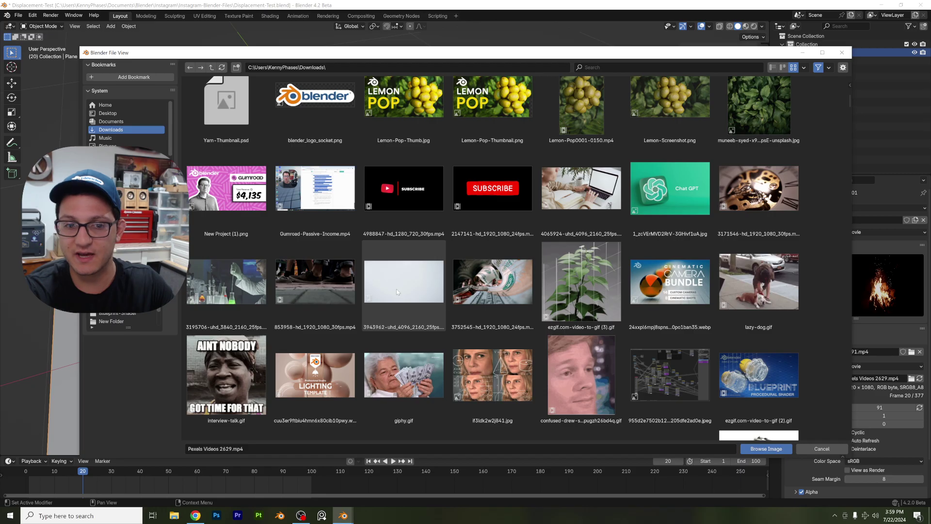
scroll(397, 291, down, 20)
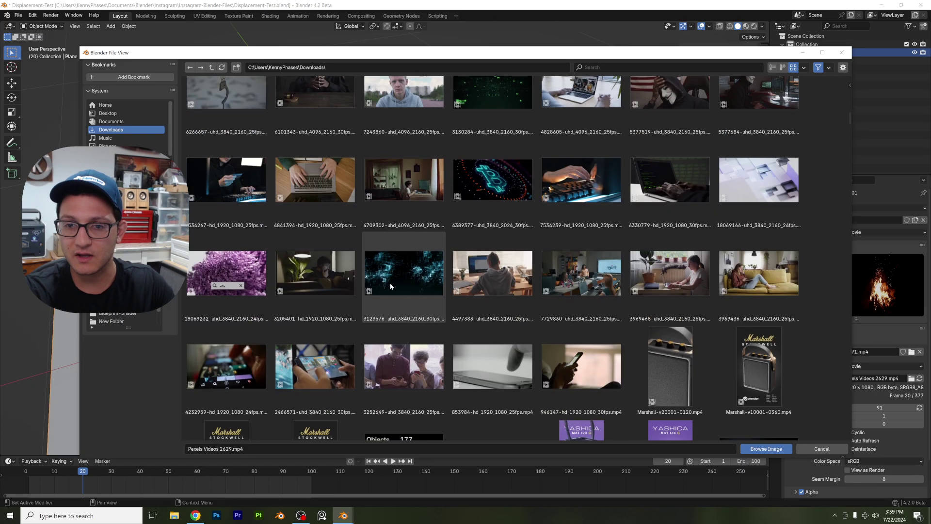
scroll(390, 286, down, 15)
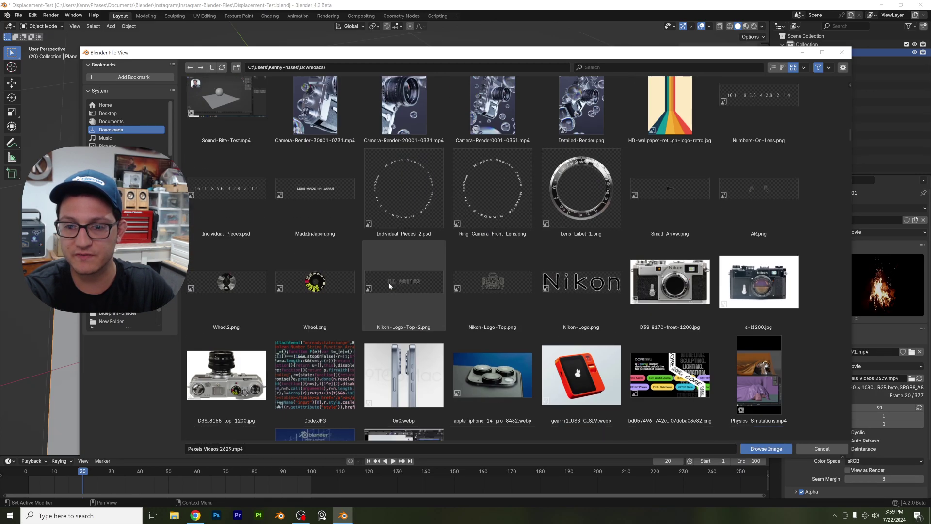
scroll(390, 286, down, 5)
scroll(388, 287, down, 1)
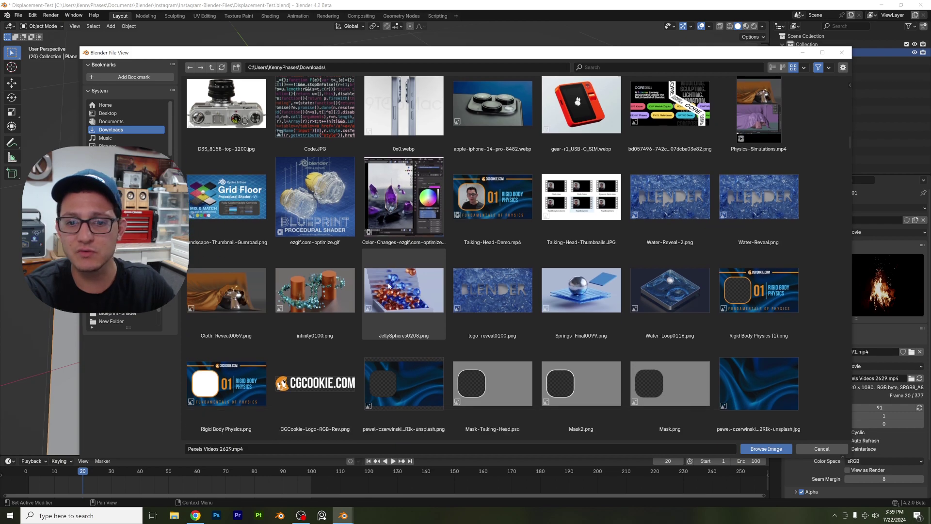
scroll(388, 286, down, 4)
scroll(388, 286, down, 15)
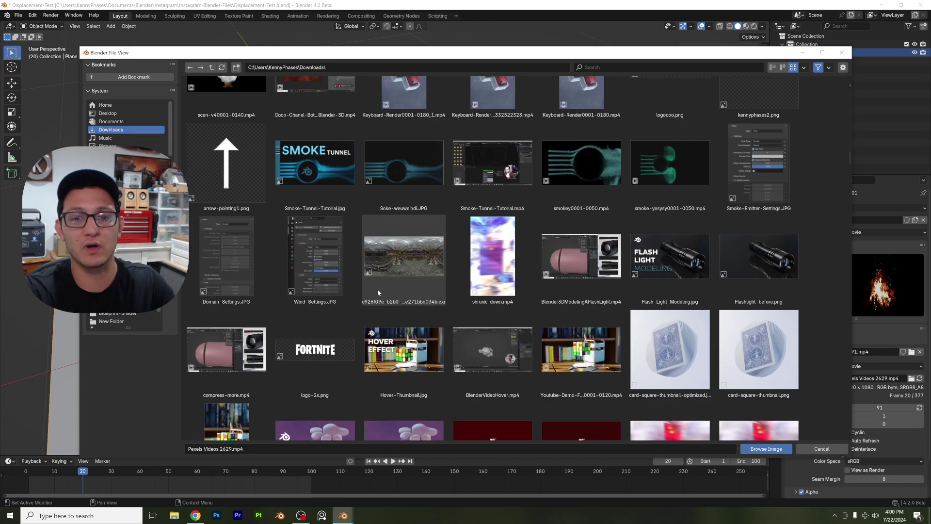
scroll(378, 292, down, 12)
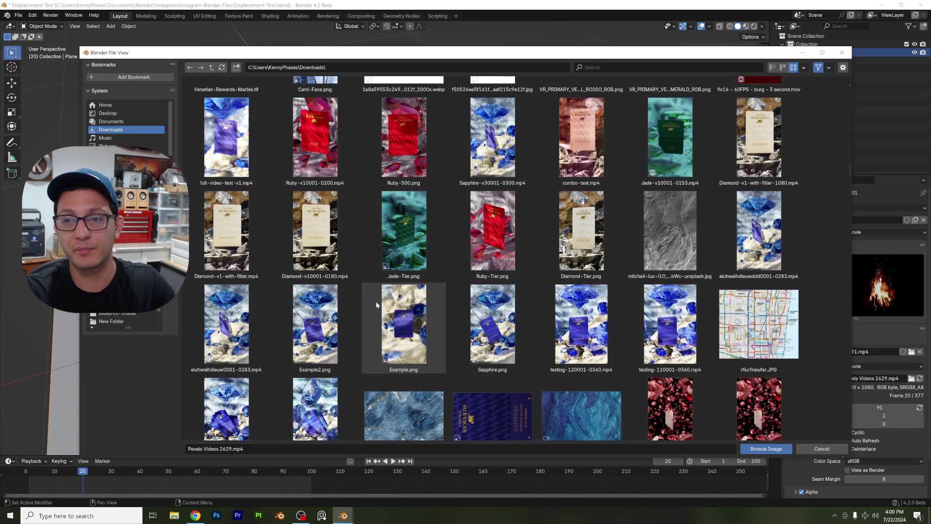
scroll(380, 297, down, 15)
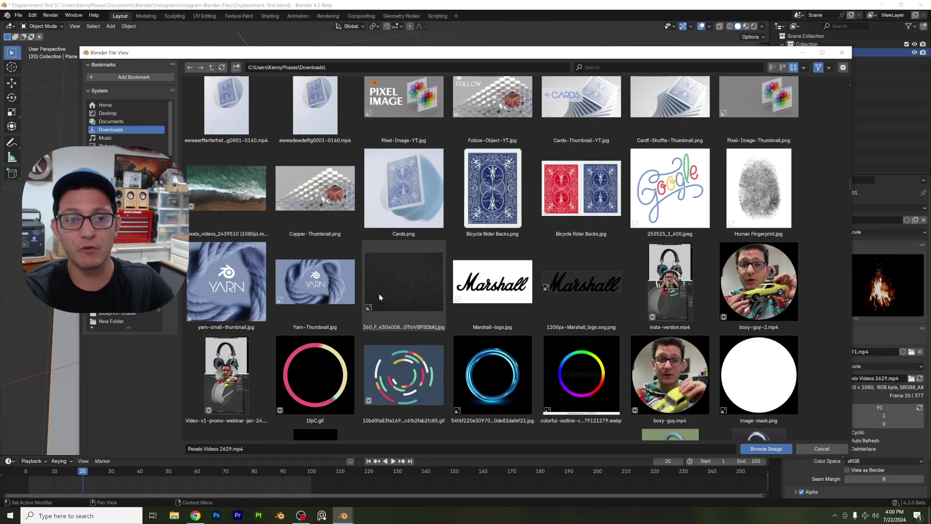
scroll(379, 297, down, 15)
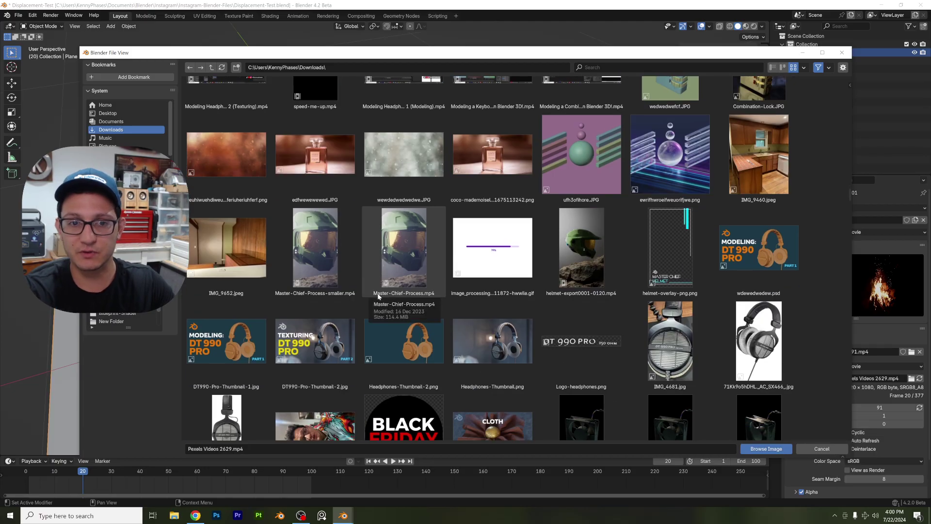
scroll(378, 295, down, 15)
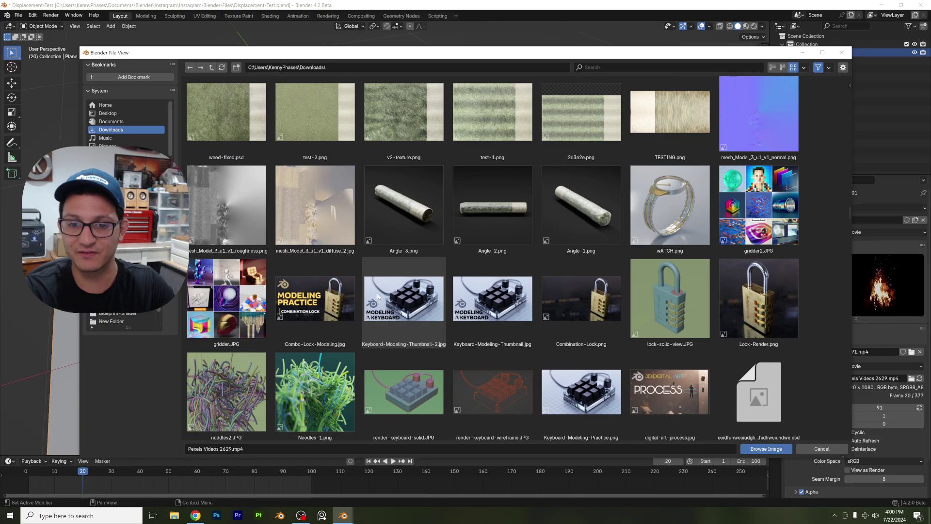
scroll(376, 295, down, 15)
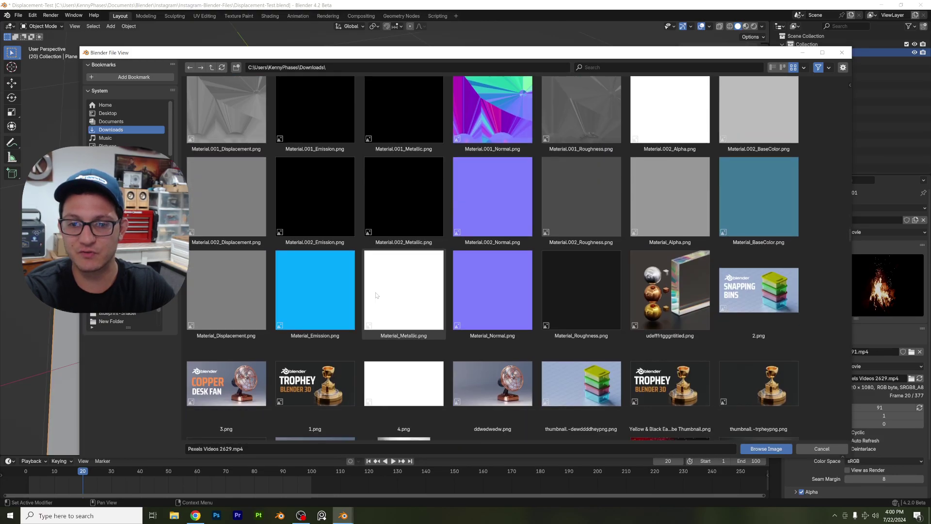
scroll(376, 295, down, 12)
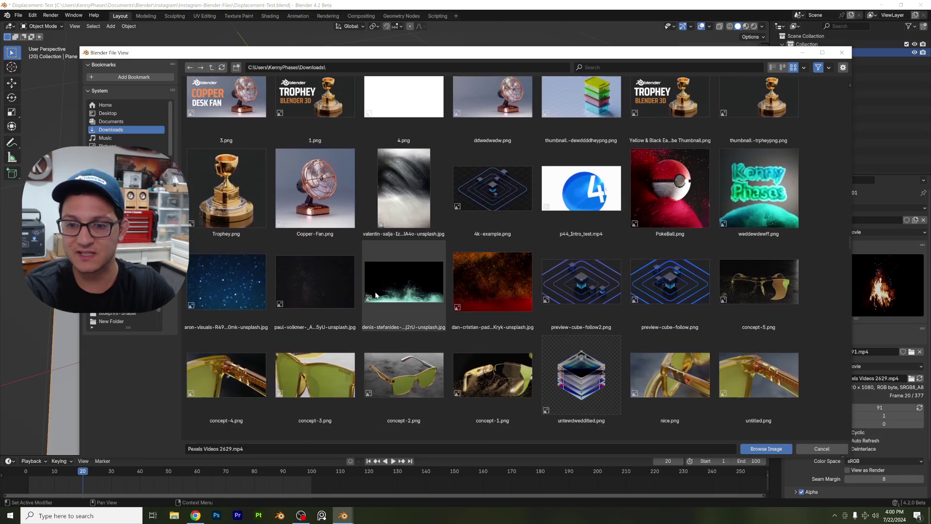
scroll(377, 292, down, 12)
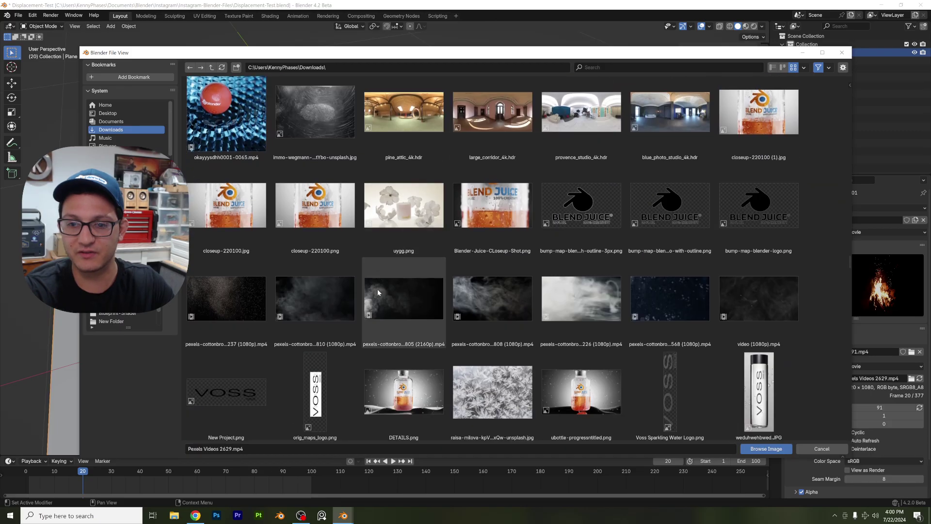
scroll(376, 291, down, 5)
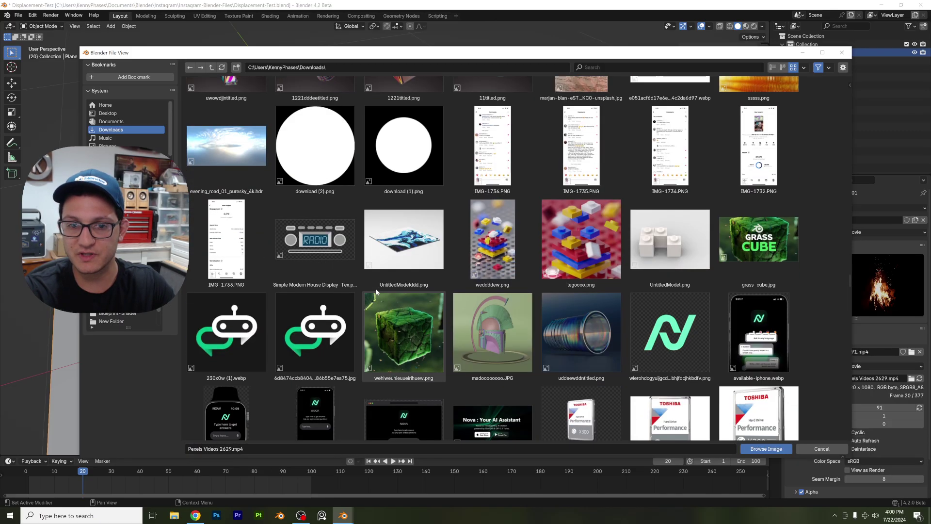
scroll(376, 292, down, 3)
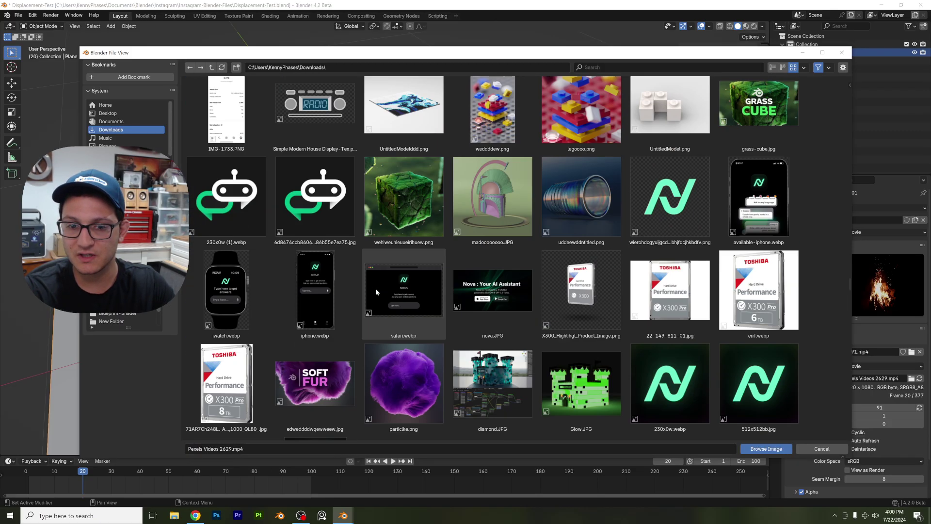
scroll(376, 291, up, 2)
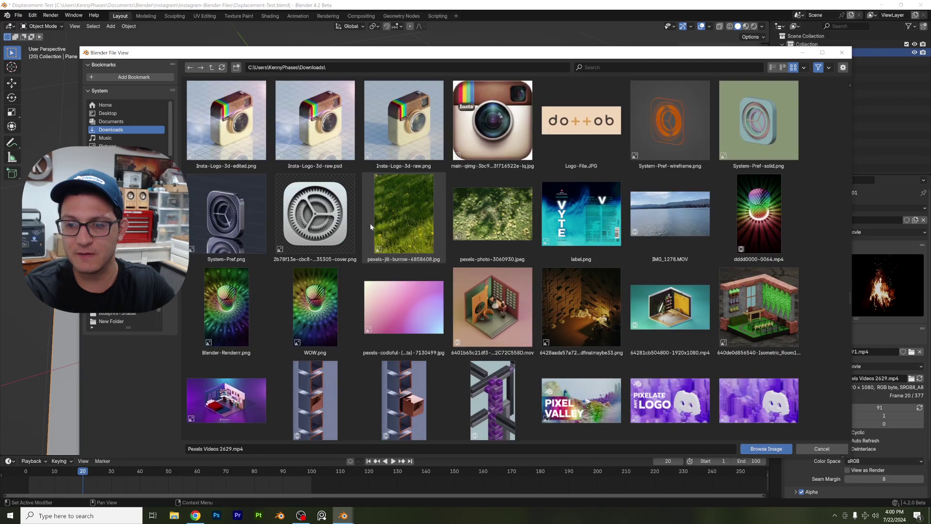
scroll(371, 226, down, 15)
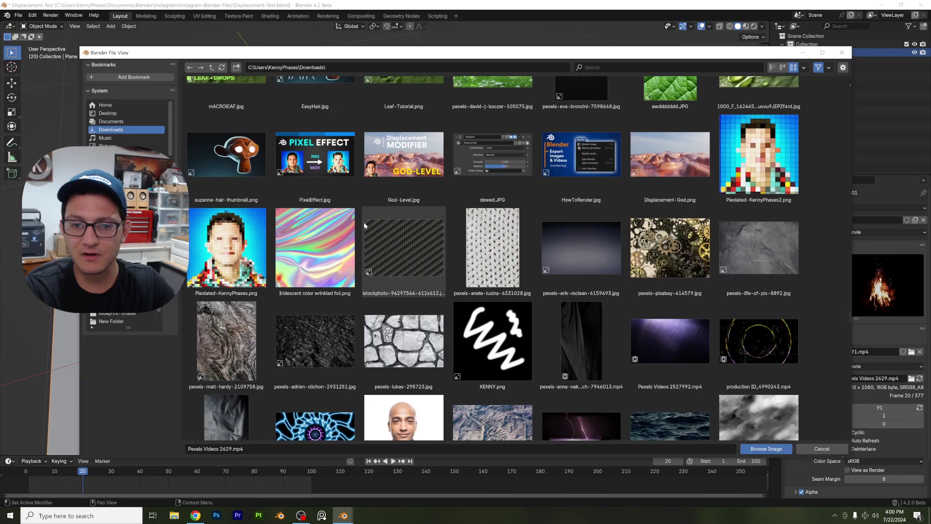
scroll(365, 225, down, 3)
scroll(365, 223, down, 13)
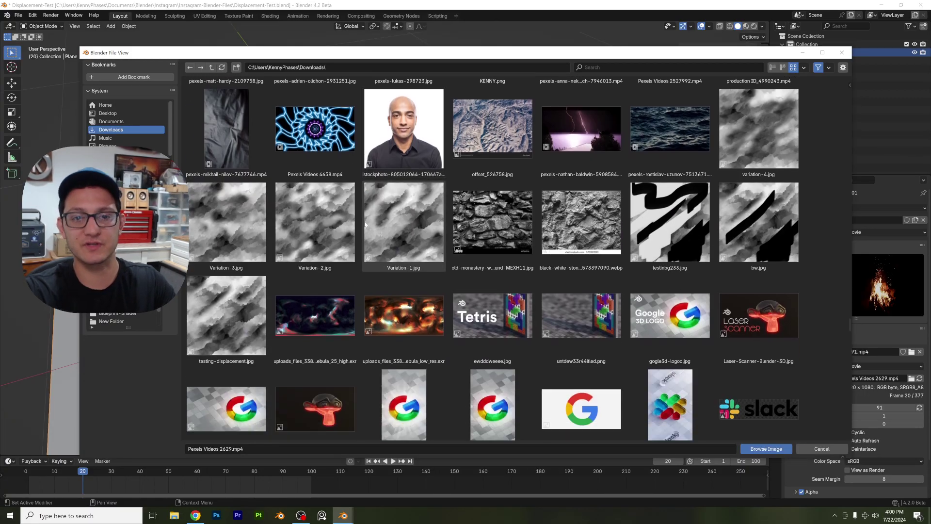
scroll(365, 226, down, 3)
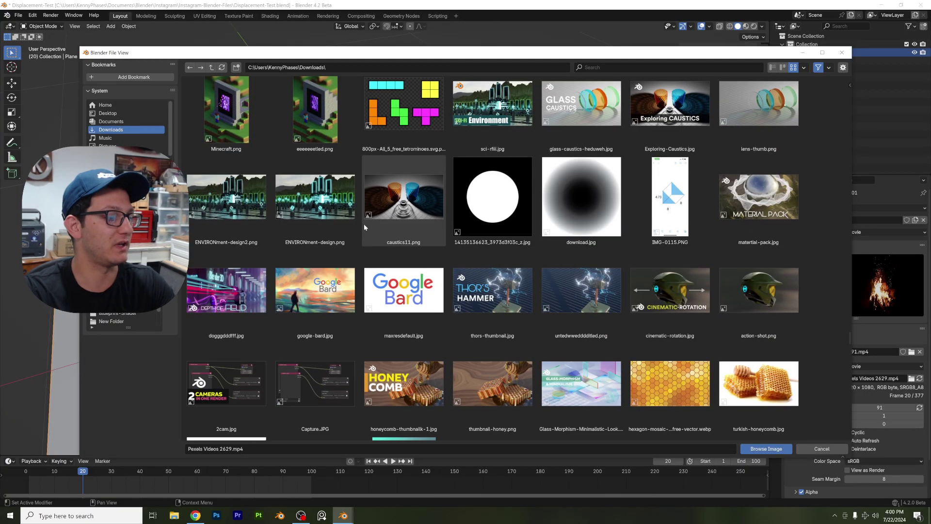
scroll(365, 227, down, 13)
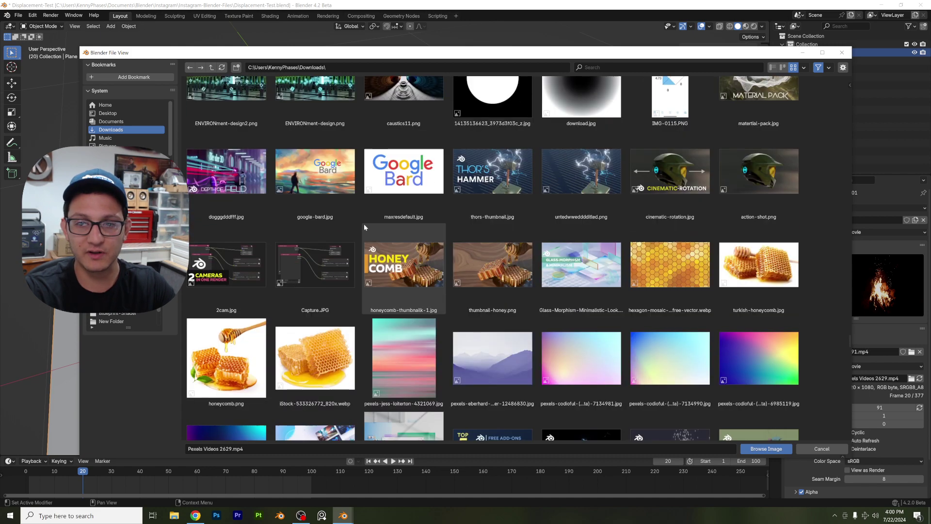
scroll(365, 227, down, 6)
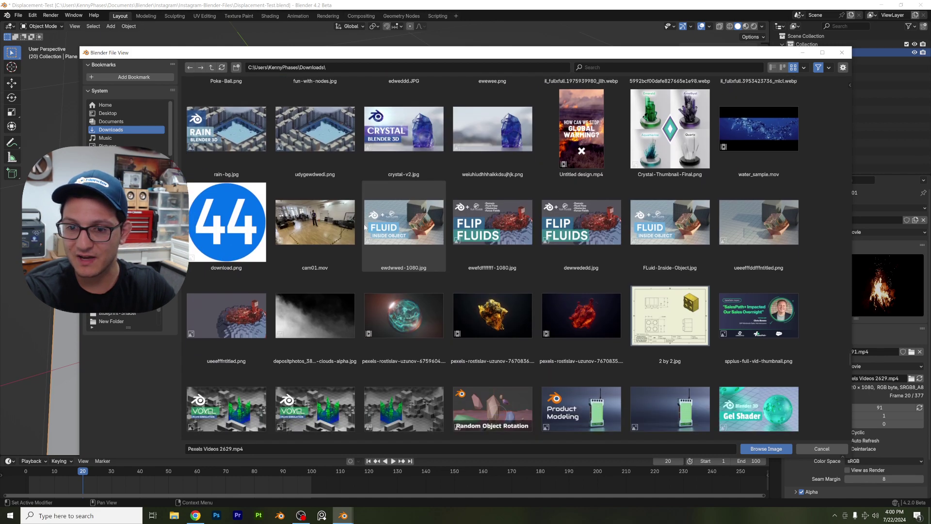
double_click(502, 321)
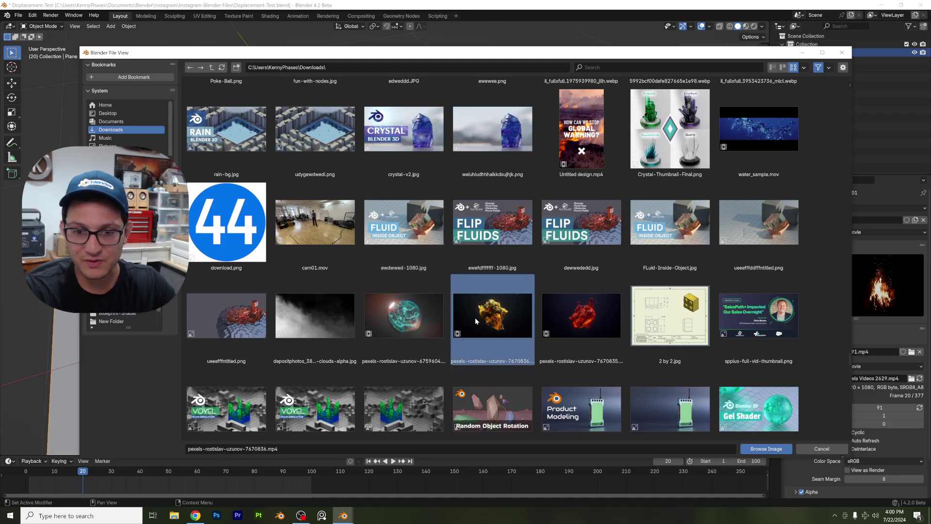
Play the animation from near the start and examine the surface relief produced by the golden shape clip from different angles.
scroll(425, 333, down, 3)
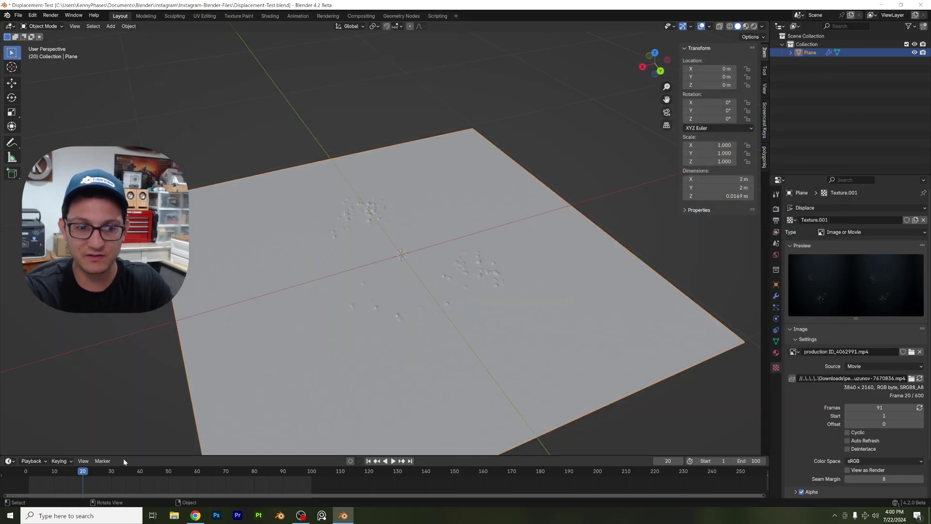
click(32, 473)
scroll(361, 359, up, 2)
scroll(368, 356, down, 2)
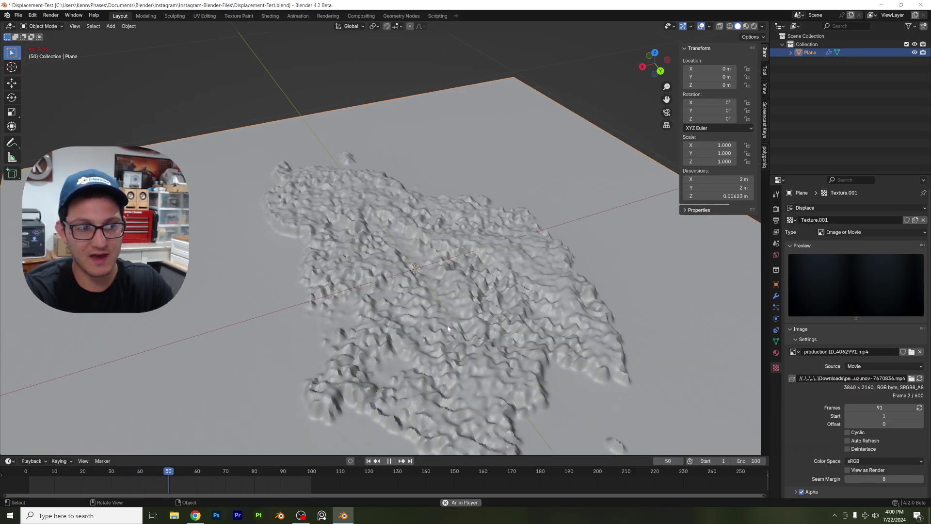
middle_drag(448, 329, 472, 327)
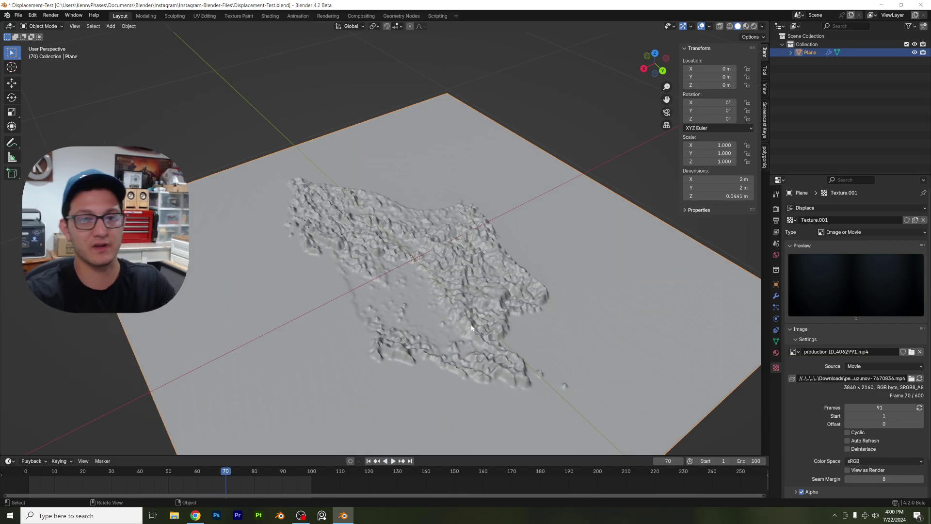
middle_drag(363, 287, 414, 272)
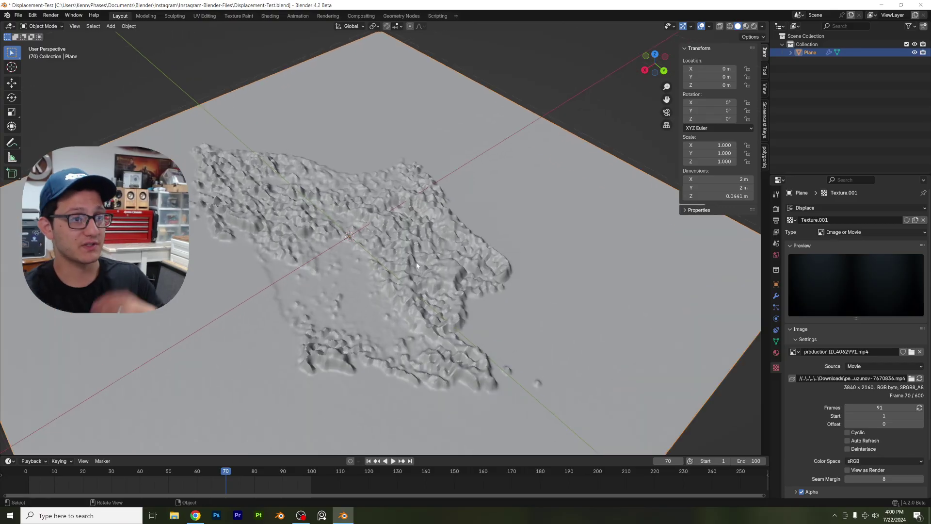